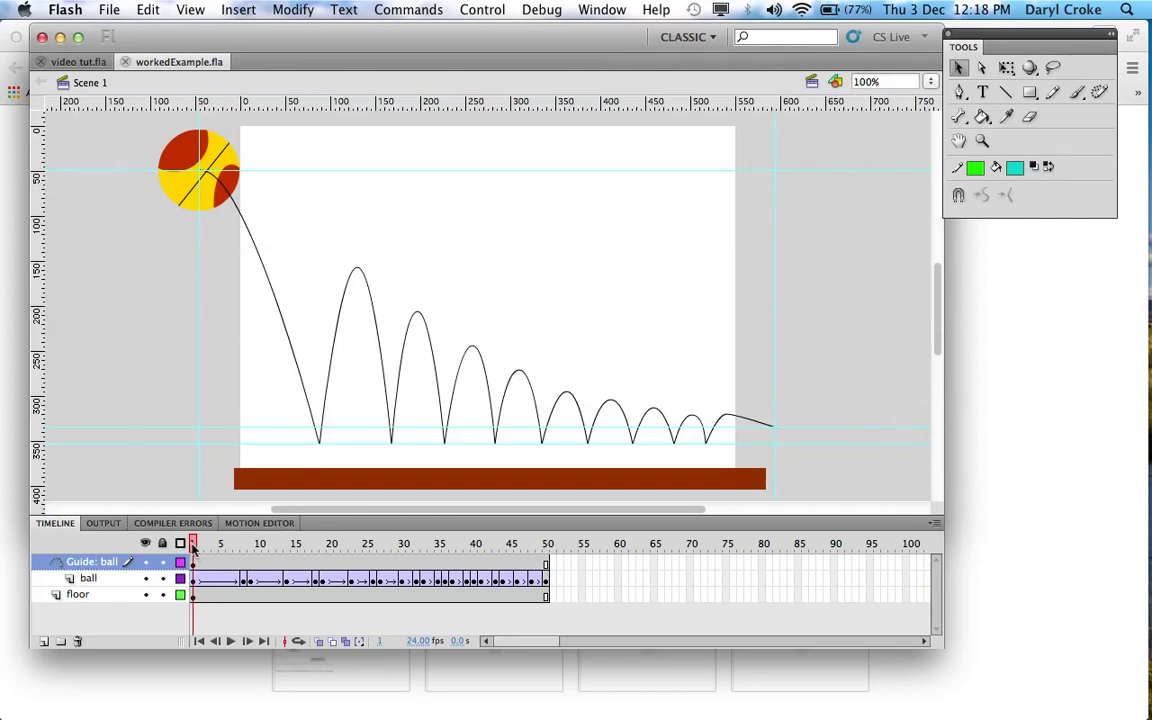
Step: Examine the bouncing ball's motion and its keyframes on the ball layer across the first 20 or so frames of workedExample.fla
{"action": "left_click_drag", "start_coordinate": [193, 545], "coordinate": [241, 590]}
{"action": "left_click", "coordinate": [241, 581]}
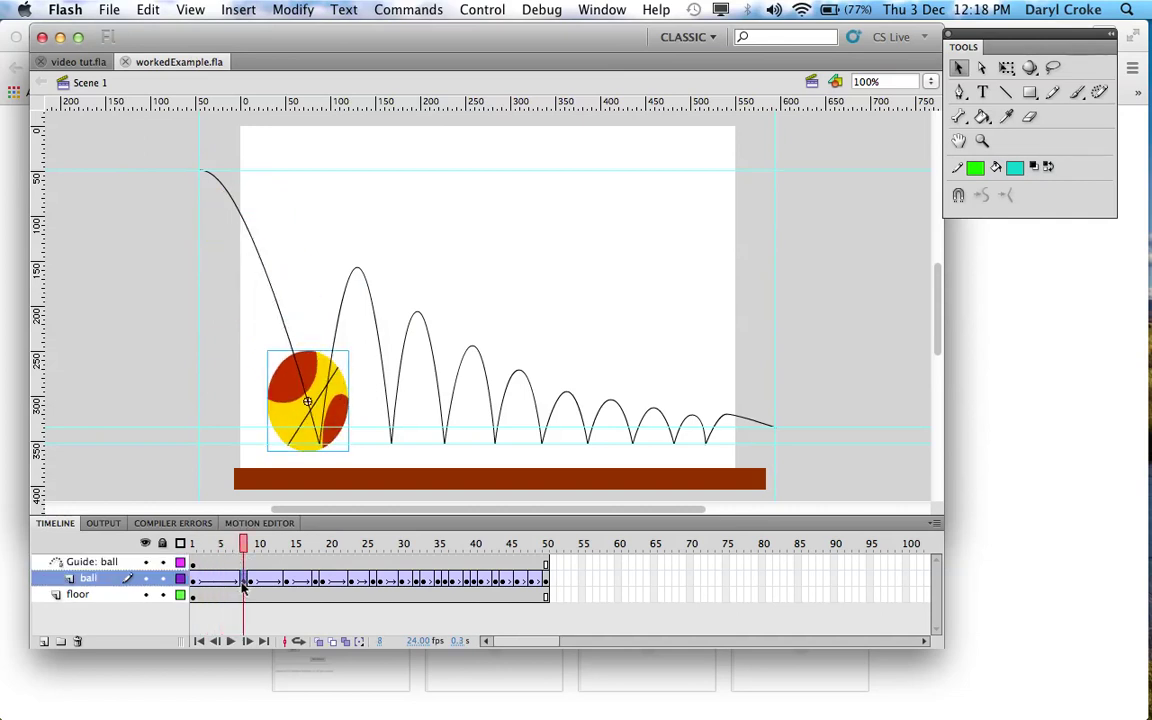
{"action": "left_click_drag", "start_coordinate": [247, 549], "coordinate": [319, 569]}
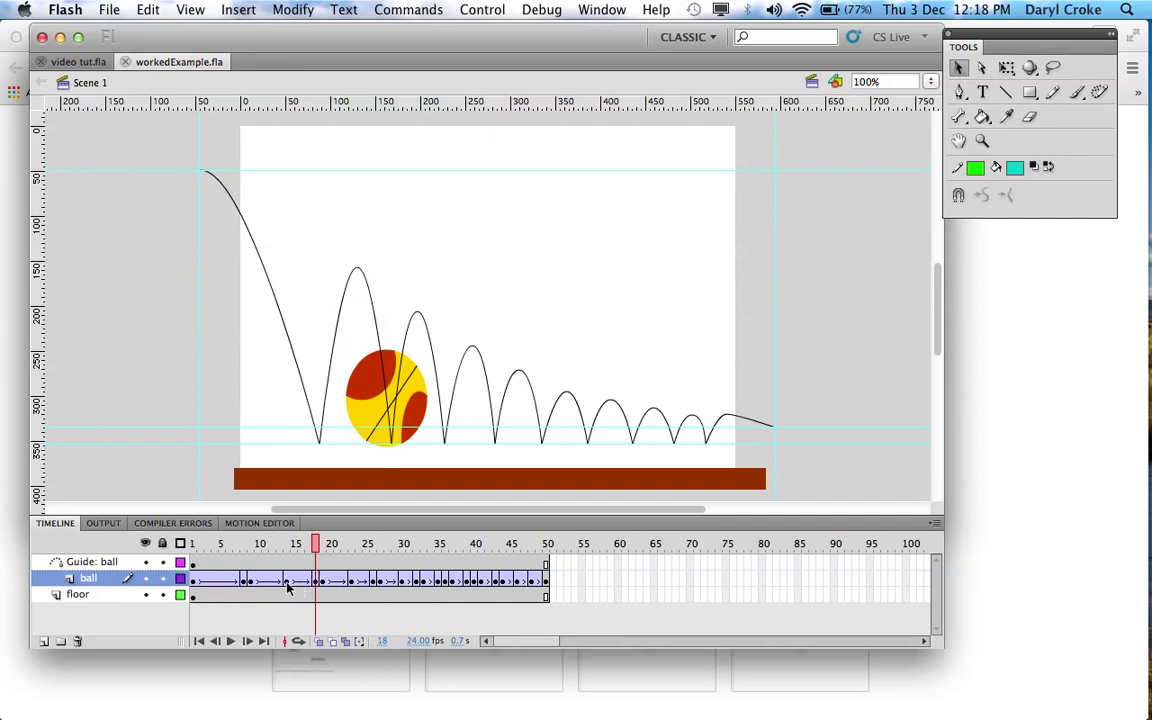
{"action": "left_click", "coordinate": [301, 584]}
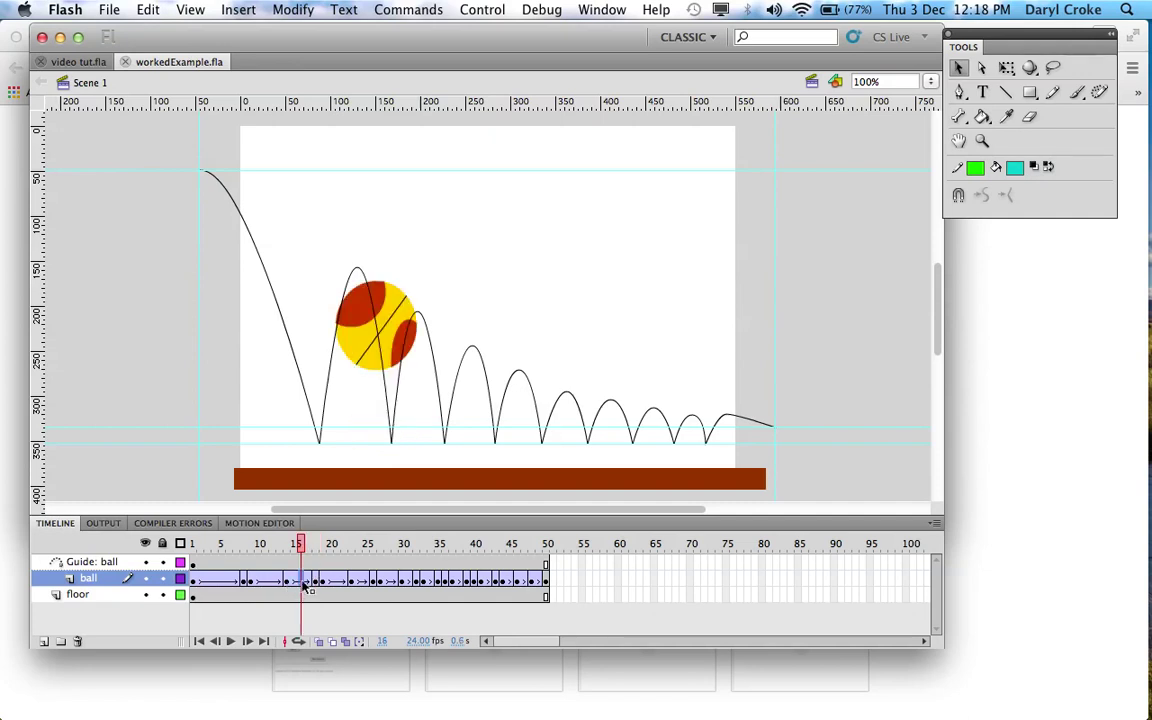
{"action": "left_click", "coordinate": [315, 545]}
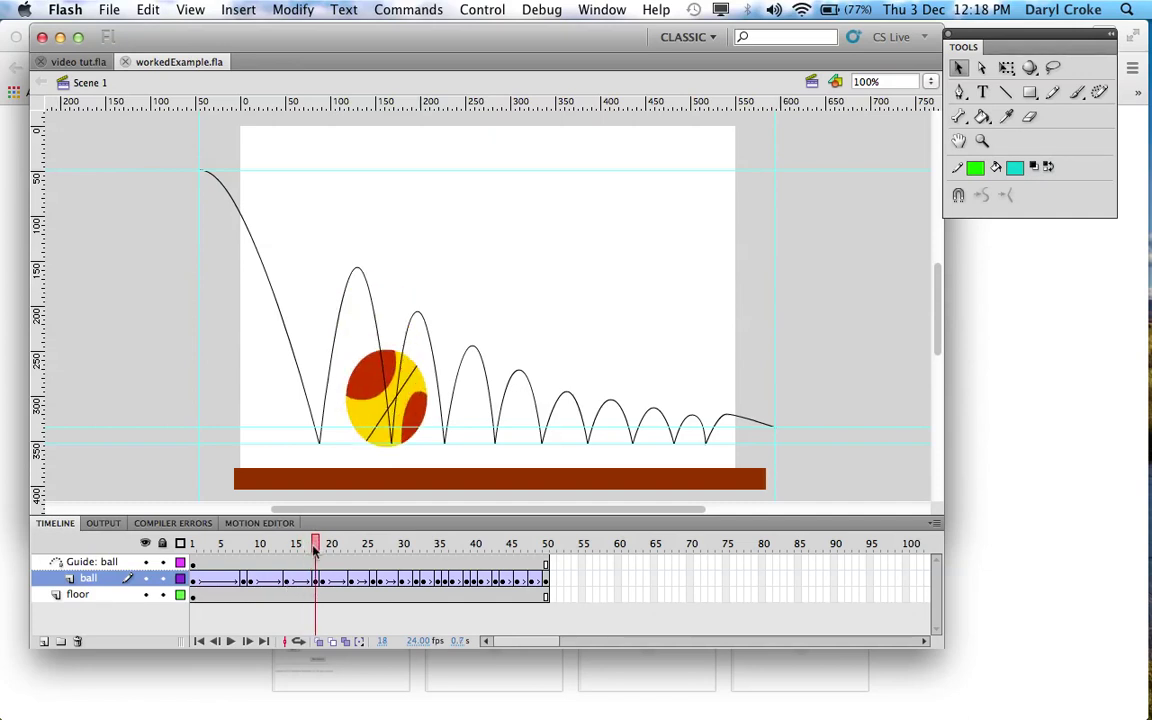
{"action": "left_click", "coordinate": [318, 588]}
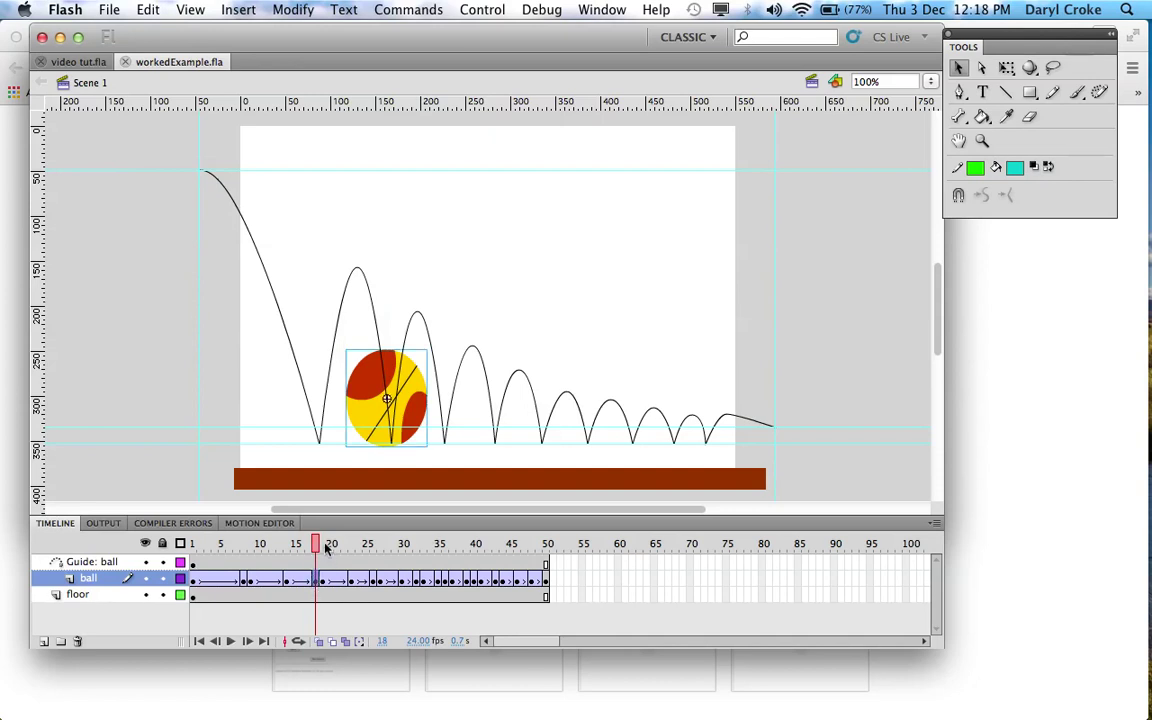
{"action": "left_click", "coordinate": [345, 545]}
{"action": "left_click_drag", "start_coordinate": [360, 553], "coordinate": [196, 557]}
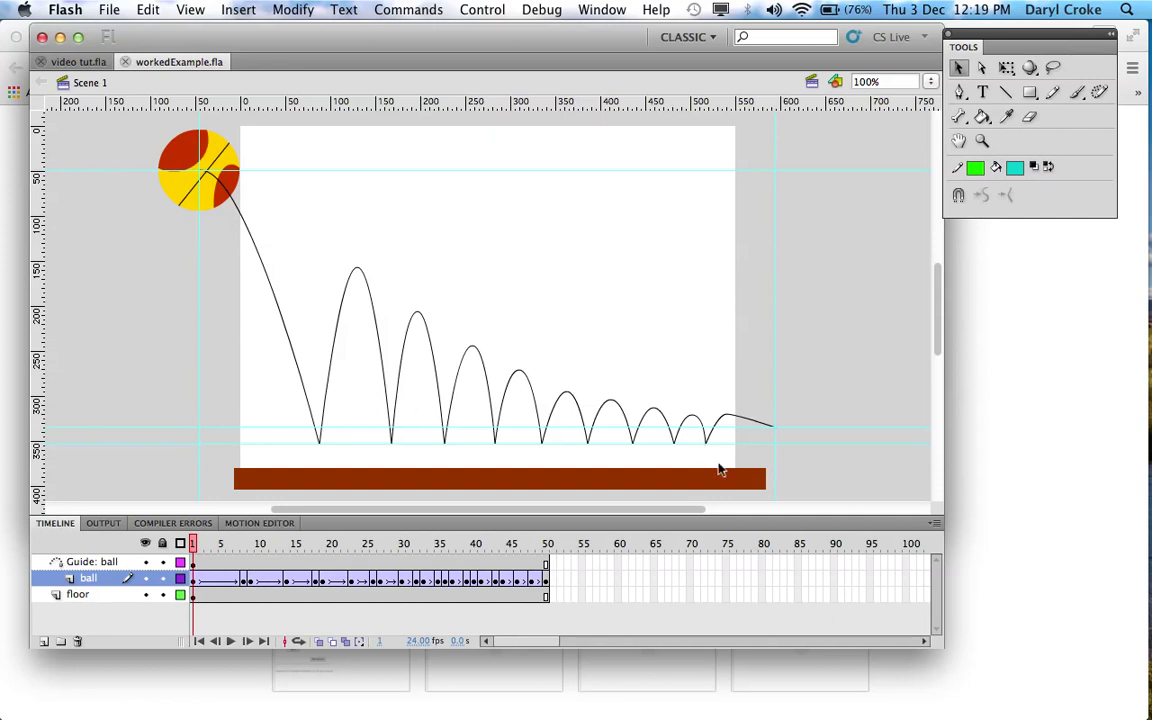
Step: Switch to the video tut.fla document and select frame 1 of the Guide: ball layer
{"action": "left_click", "coordinate": [84, 63]}
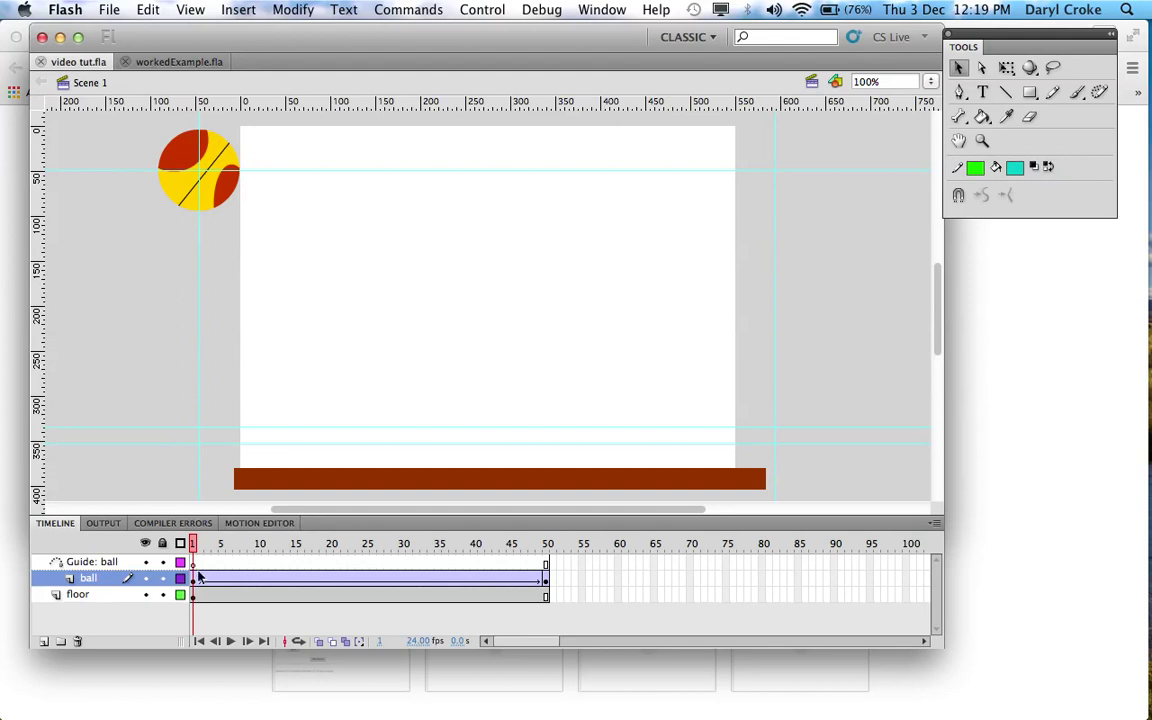
{"action": "mouse_move", "coordinate": [193, 543]}
{"action": "left_mouse_down"}
{"action": "mouse_move", "coordinate": [260, 548]}
{"action": "mouse_move", "coordinate": [317, 570]}
{"action": "mouse_move", "coordinate": [545, 550]}
{"action": "mouse_move", "coordinate": [186, 552]}
{"action": "mouse_move", "coordinate": [507, 573]}
{"action": "mouse_move", "coordinate": [545, 568]}
{"action": "mouse_move", "coordinate": [547, 545]}
{"action": "mouse_move", "coordinate": [244, 537]}
{"action": "mouse_move", "coordinate": [192, 547]}
{"action": "left_mouse_up"}
{"action": "left_click", "coordinate": [207, 566]}
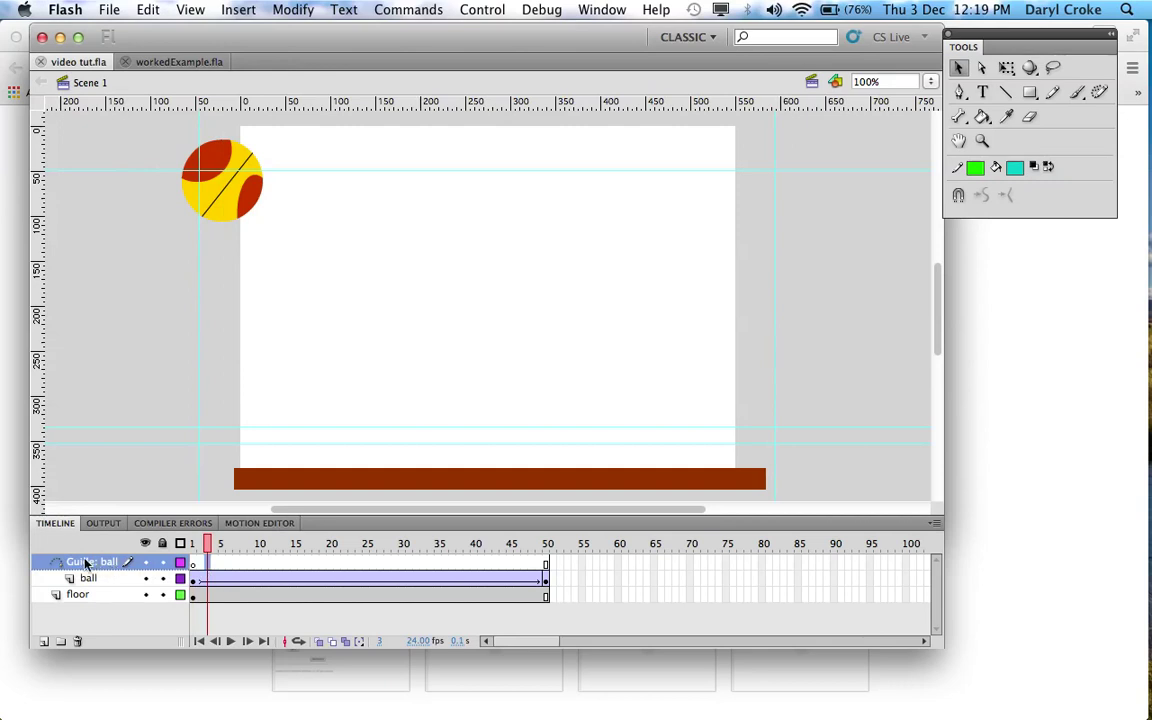
{"action": "left_click_drag", "start_coordinate": [207, 549], "coordinate": [194, 545]}
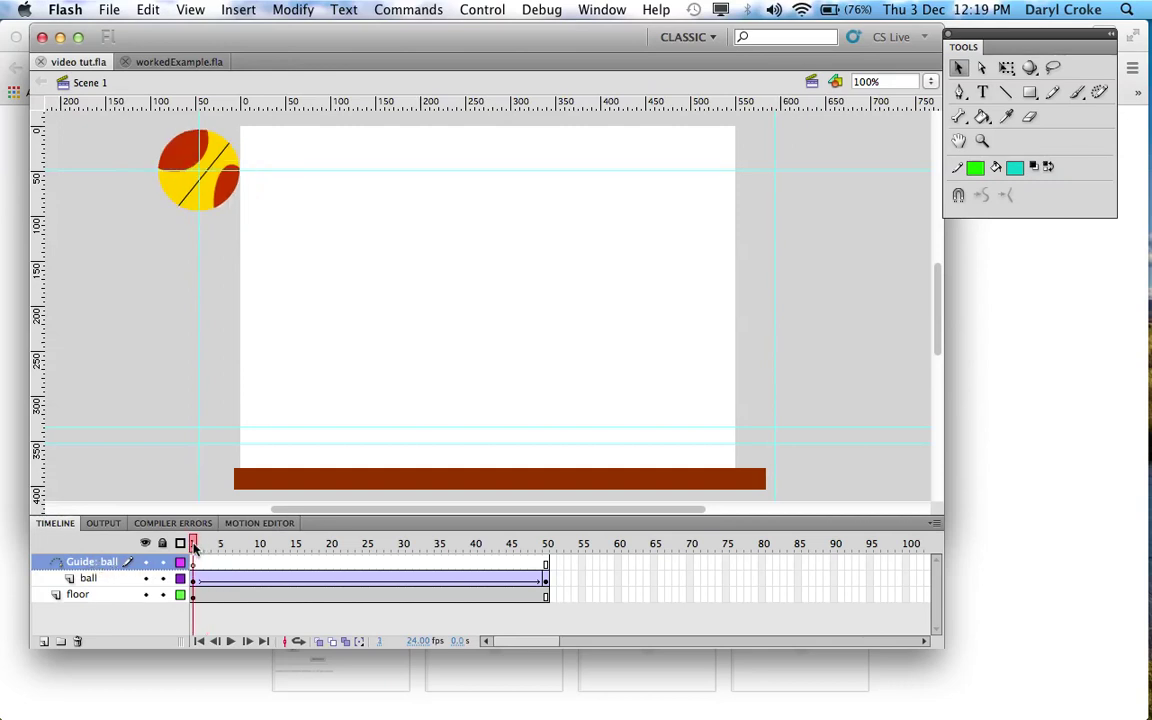
{"action": "left_click", "coordinate": [199, 565]}
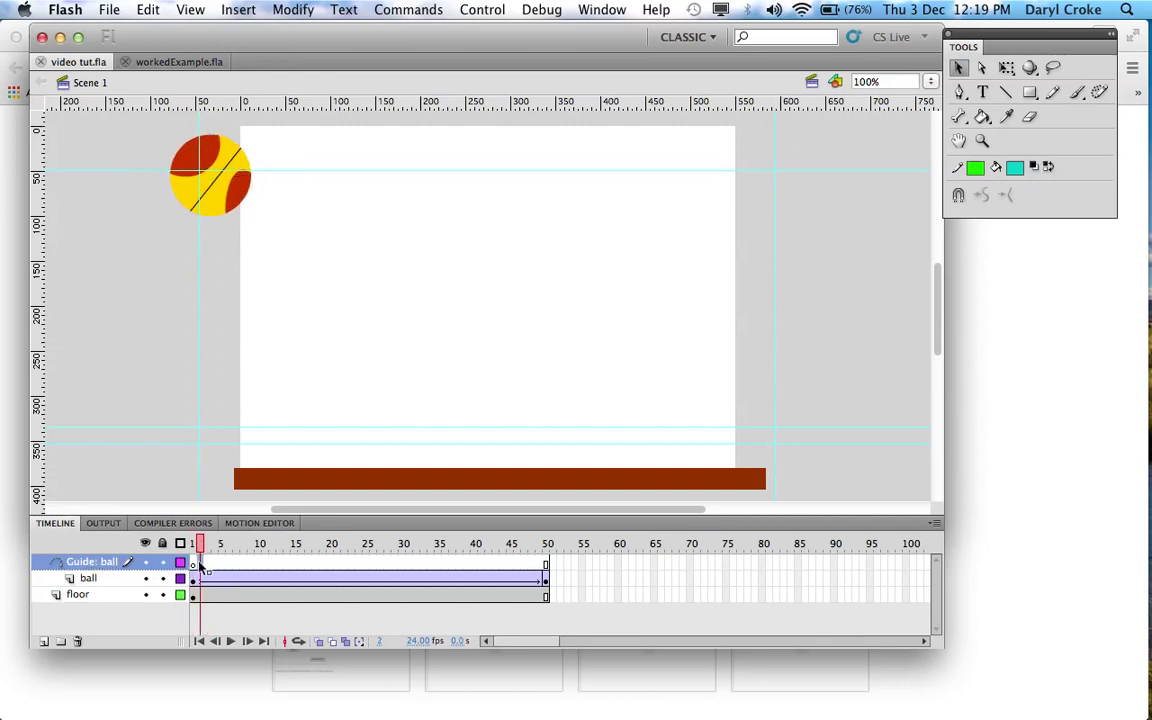
{"action": "key", "text": "comma"}
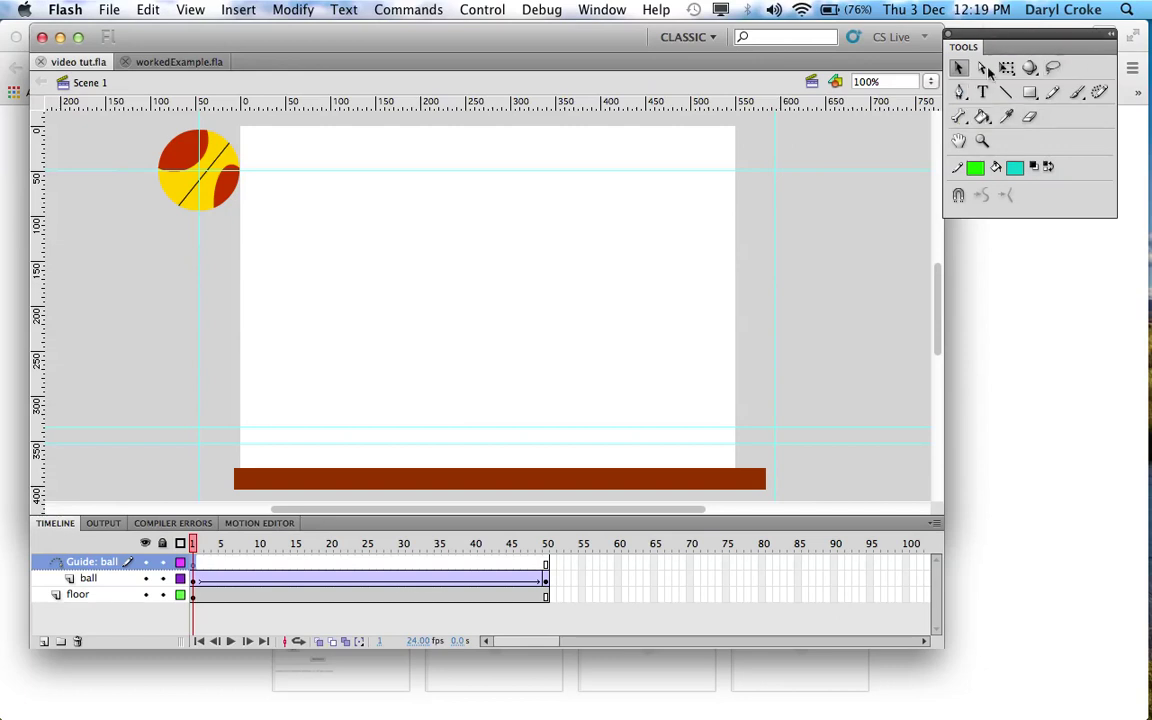
Step: Reload the Classic workspace and move the Tools panel off the ball to beside the stage
{"action": "left_click", "coordinate": [602, 11]}
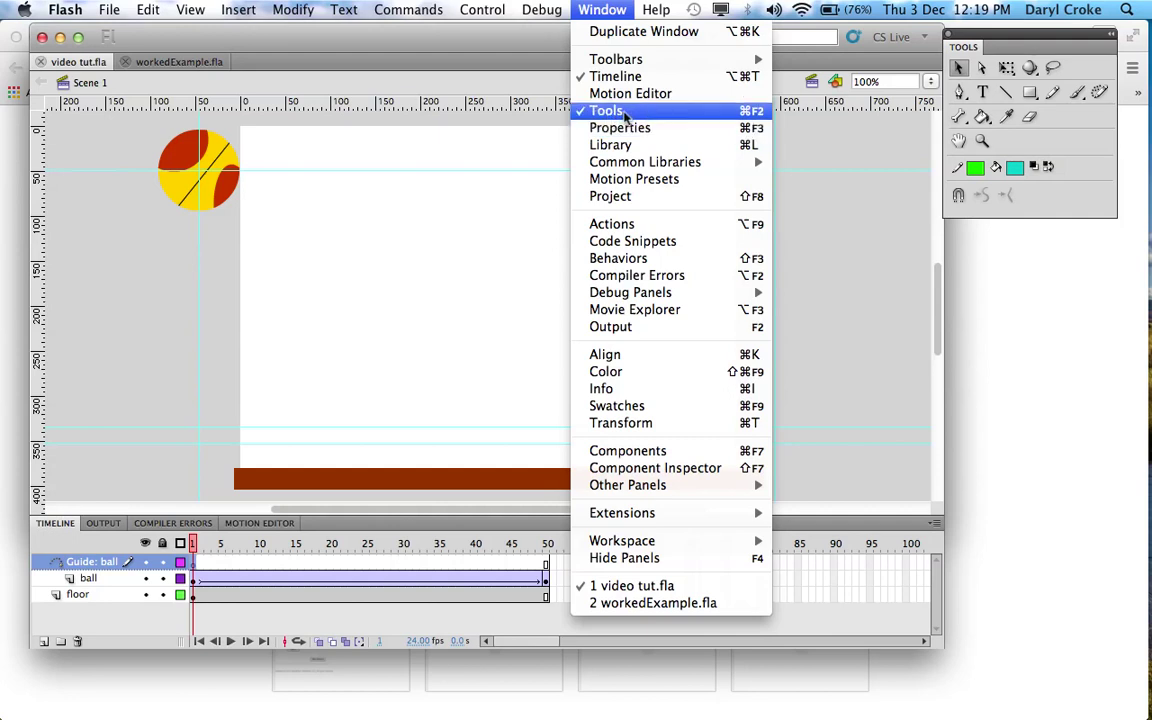
{"action": "left_click", "coordinate": [943, 112]}
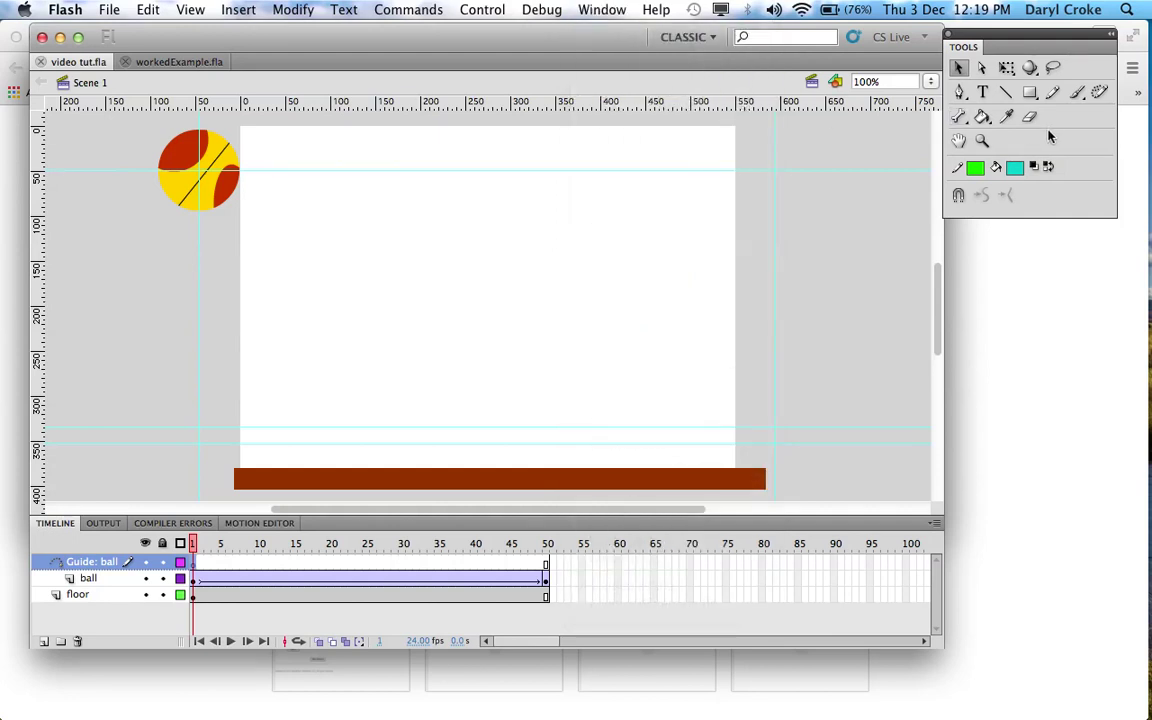
{"action": "left_click", "coordinate": [712, 38]}
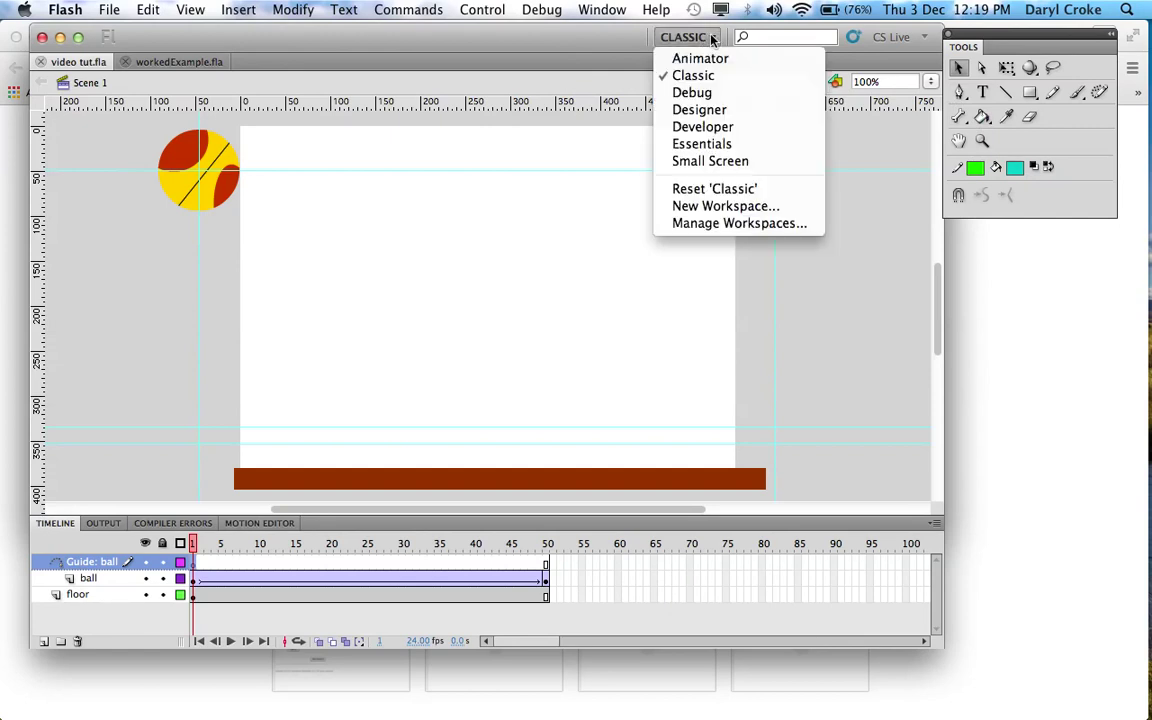
{"action": "left_click", "coordinate": [700, 76]}
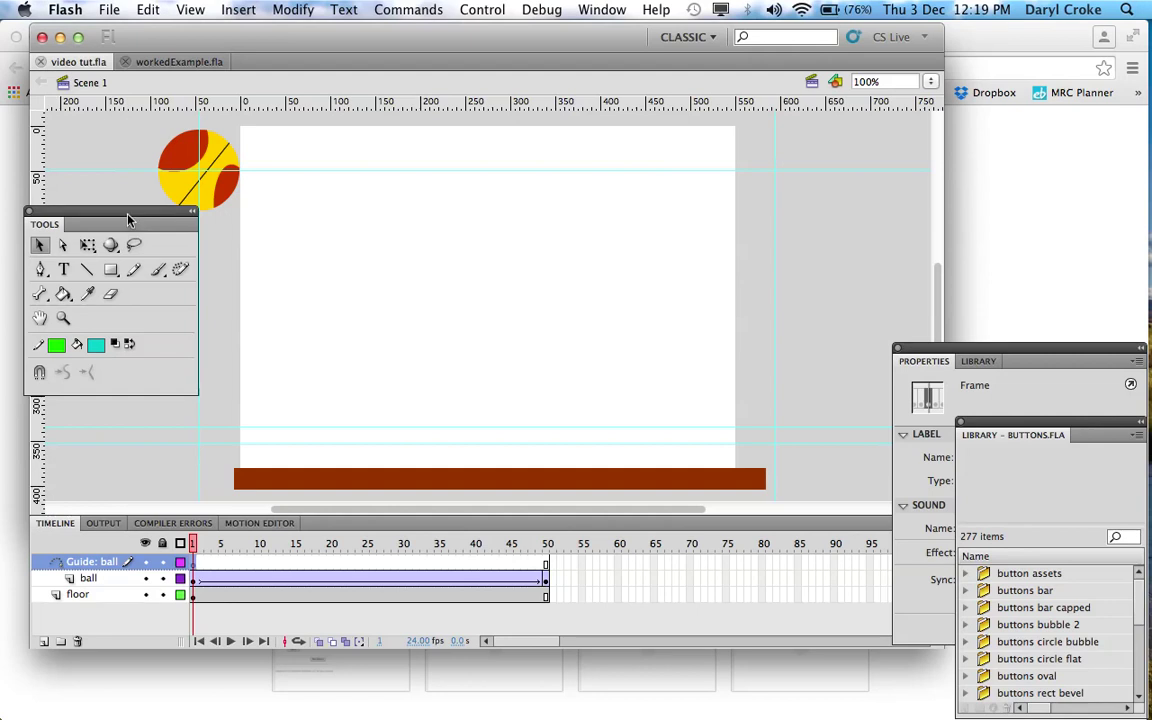
{"action": "left_click_drag", "start_coordinate": [131, 216], "coordinate": [1042, 102]}
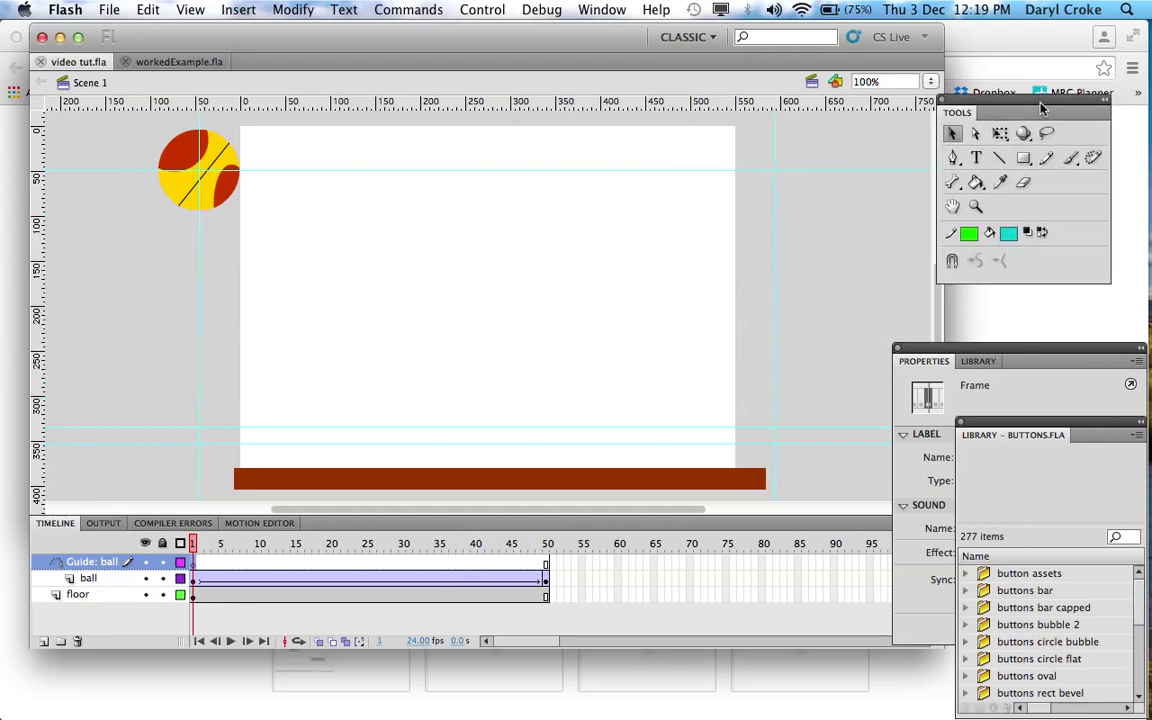
Step: Draw a zigzag path with the Pen tool from the ball's centre to the far vertical guide, with four descending peaks and low points on the upper floor guide
{"action": "left_click", "coordinate": [953, 162]}
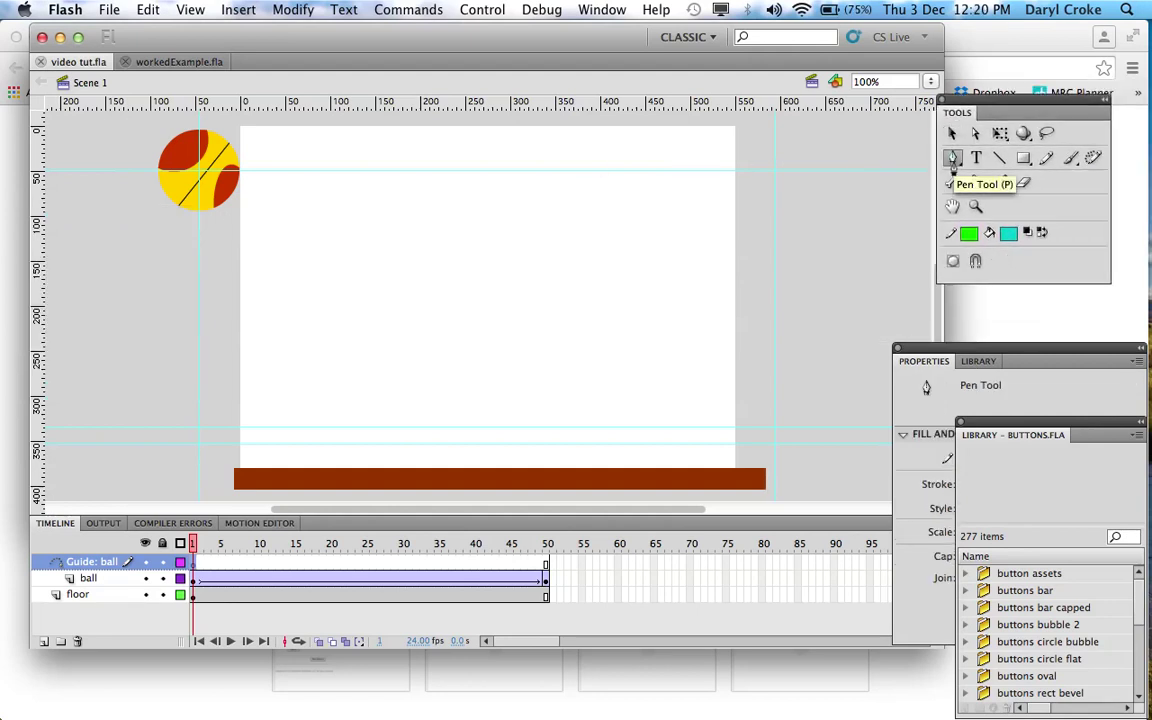
{"action": "left_click", "coordinate": [198, 172]}
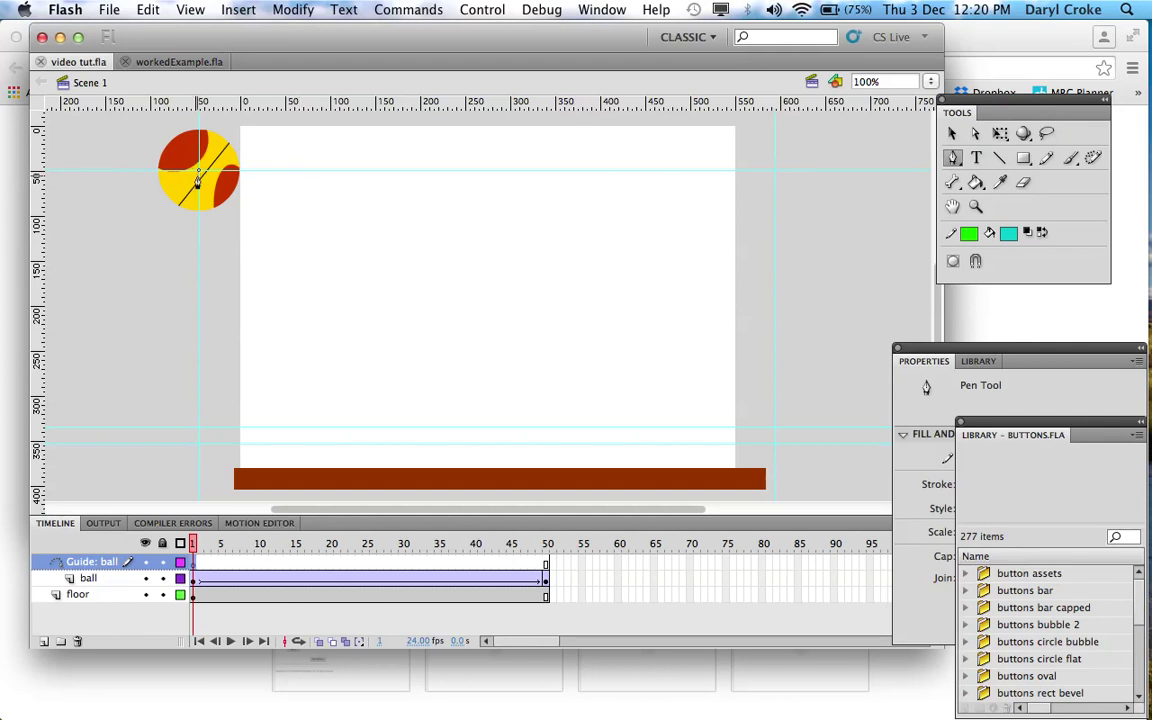
{"action": "left_click", "coordinate": [360, 428]}
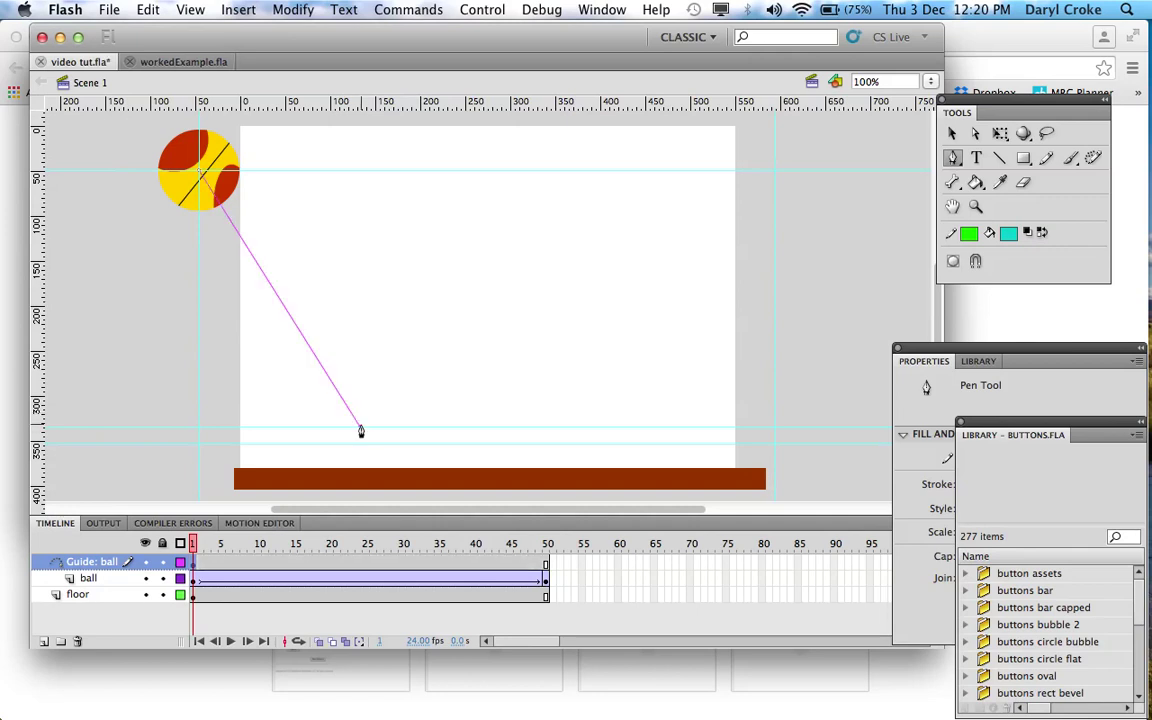
{"action": "left_click", "coordinate": [442, 240]}
{"action": "left_click", "coordinate": [506, 427]}
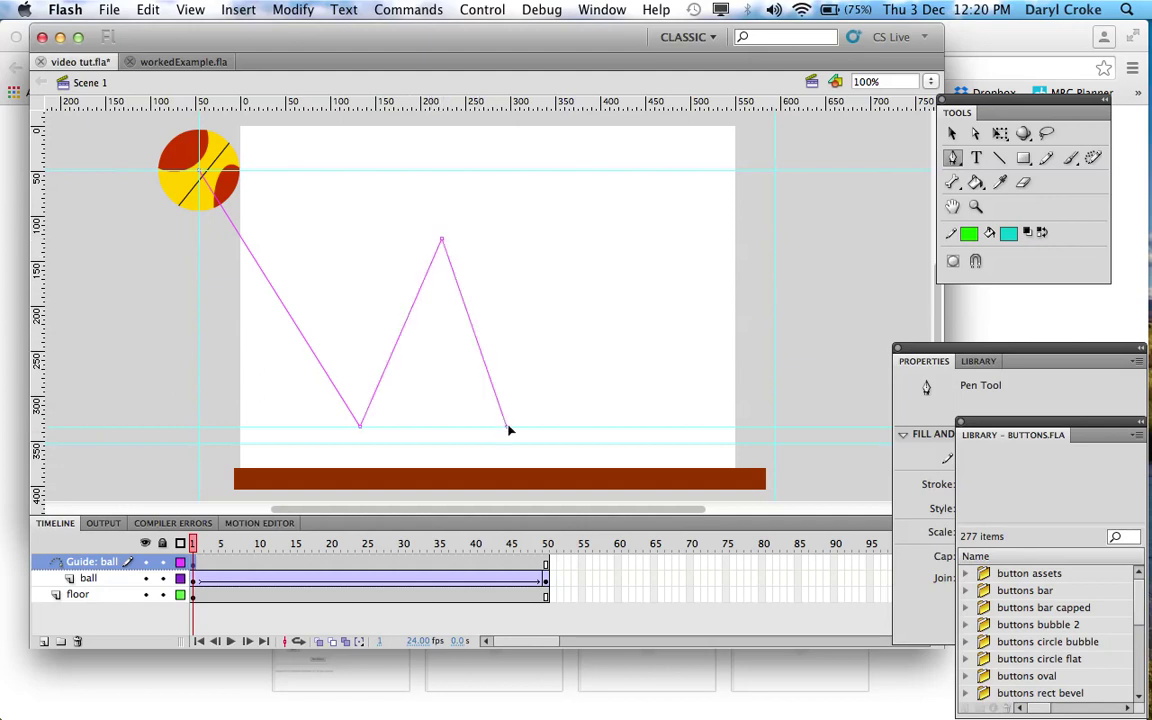
{"action": "left_click", "coordinate": [566, 302]}
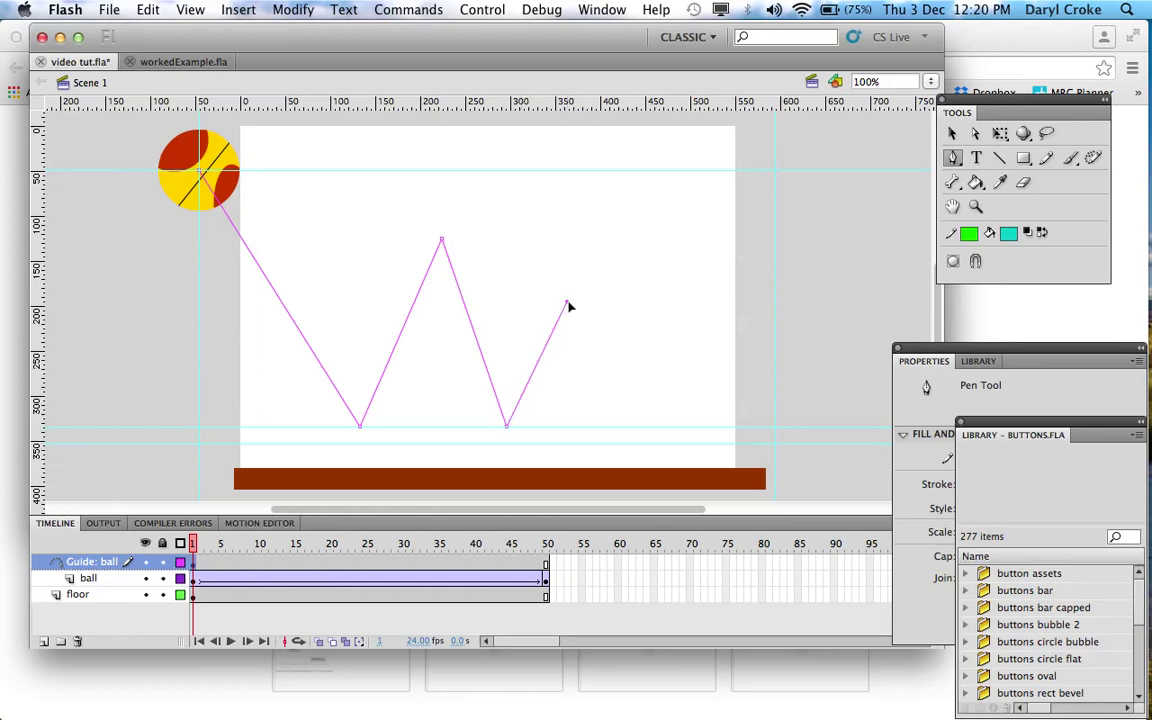
{"action": "left_click", "coordinate": [631, 427]}
{"action": "left_click", "coordinate": [678, 342]}
{"action": "double_click", "coordinate": [718, 427]}
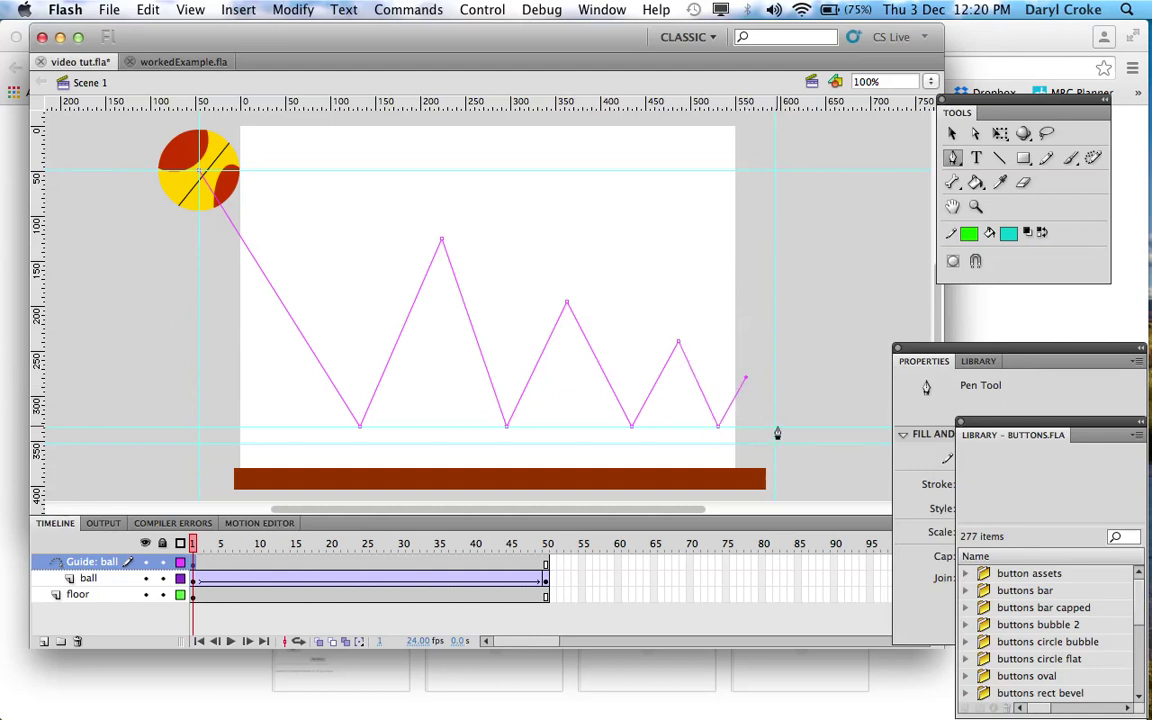
{"action": "left_click", "coordinate": [778, 432]}
Step: Curve the path's four peaks and its starting point with the Convert Anchor Point tool to form smooth bounce arcs
{"action": "left_click", "coordinate": [957, 159]}
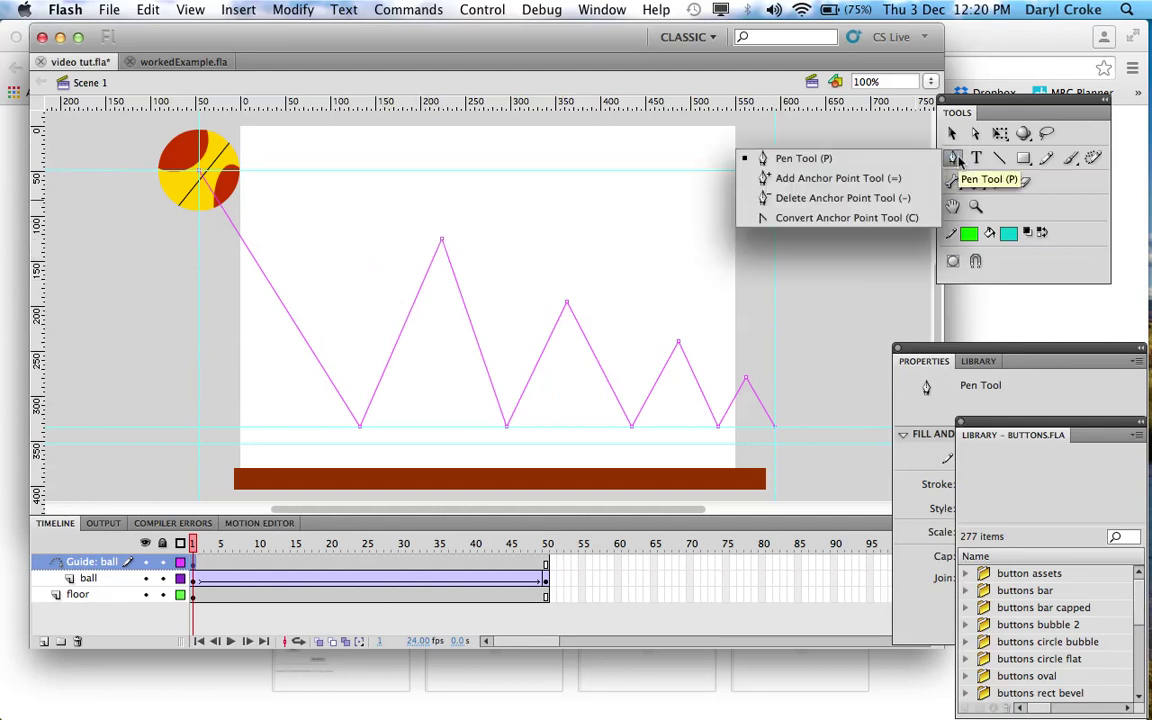
{"action": "left_click", "coordinate": [872, 222]}
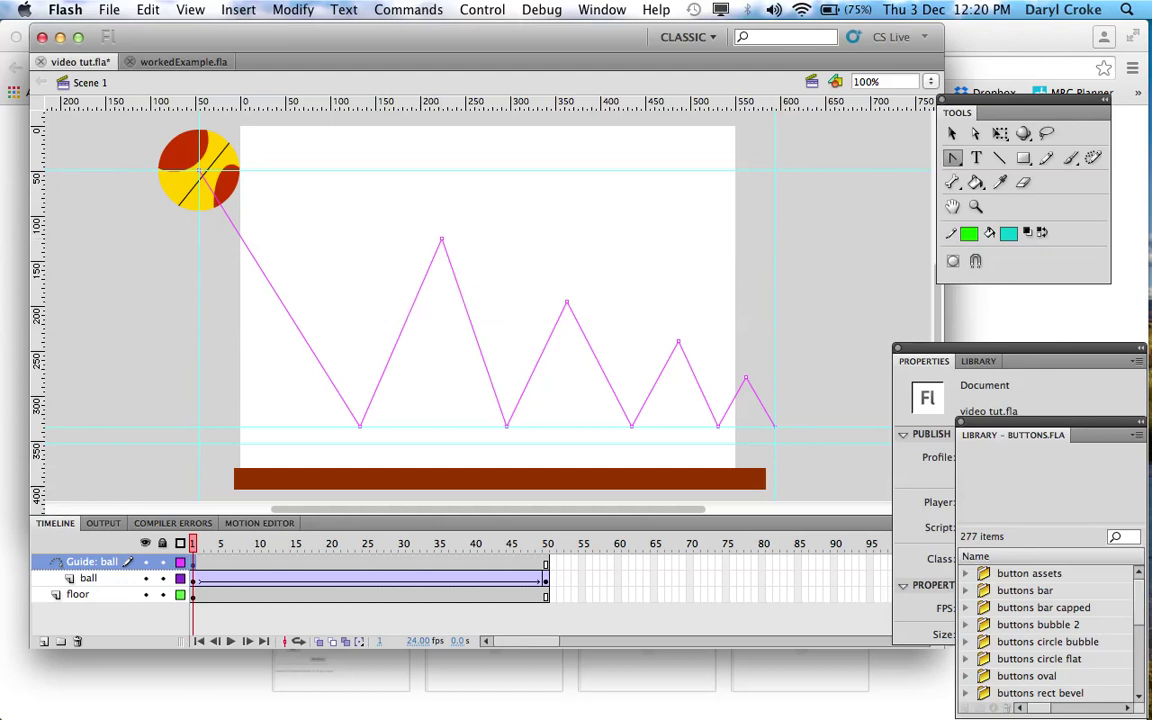
{"action": "left_click_drag", "start_coordinate": [441, 239], "coordinate": [399, 245]}
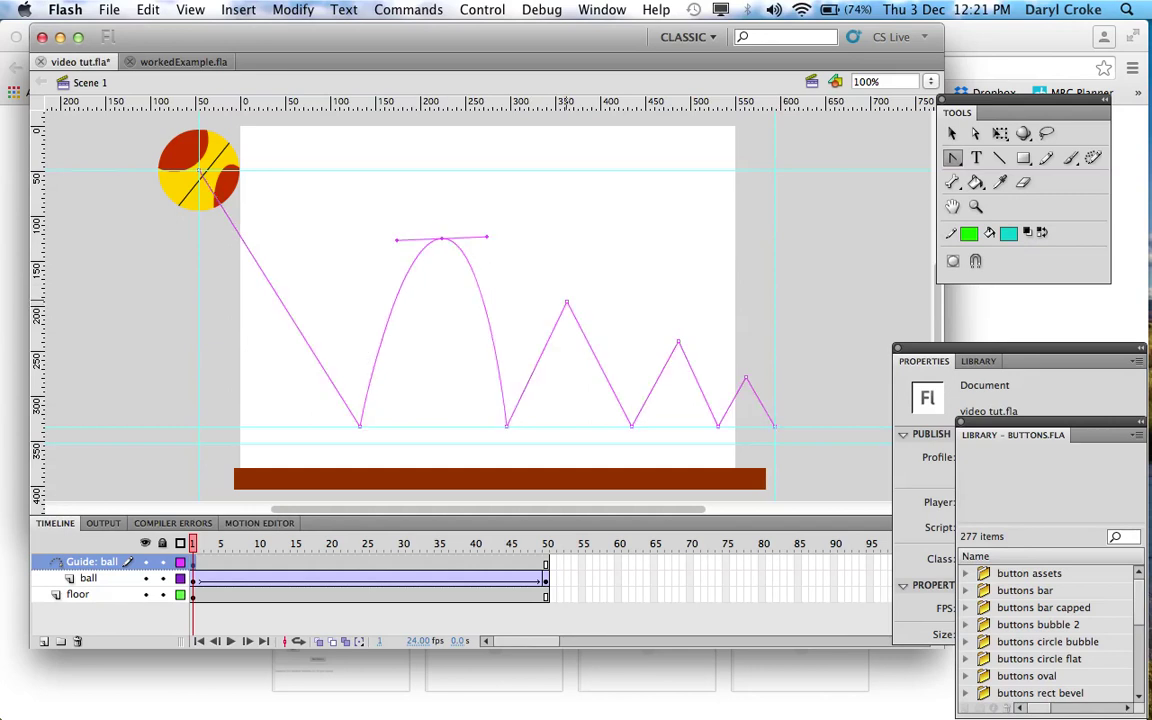
{"action": "left_click_drag", "start_coordinate": [564, 305], "coordinate": [539, 306]}
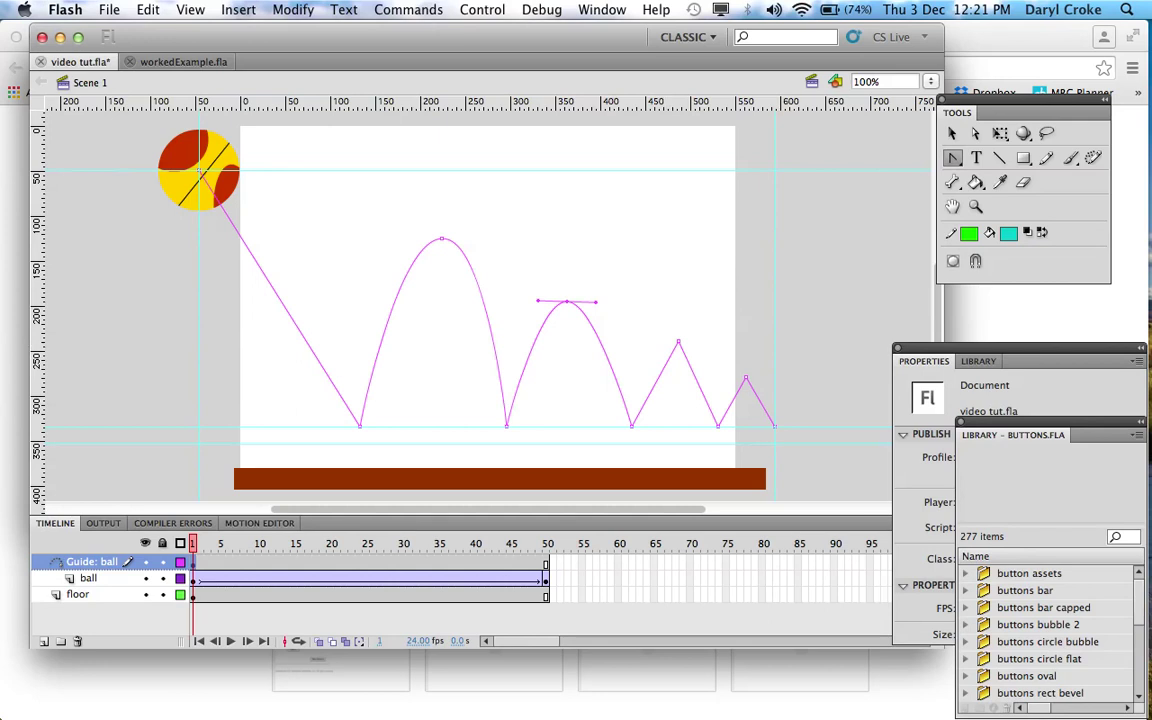
{"action": "left_click_drag", "start_coordinate": [678, 341], "coordinate": [649, 342]}
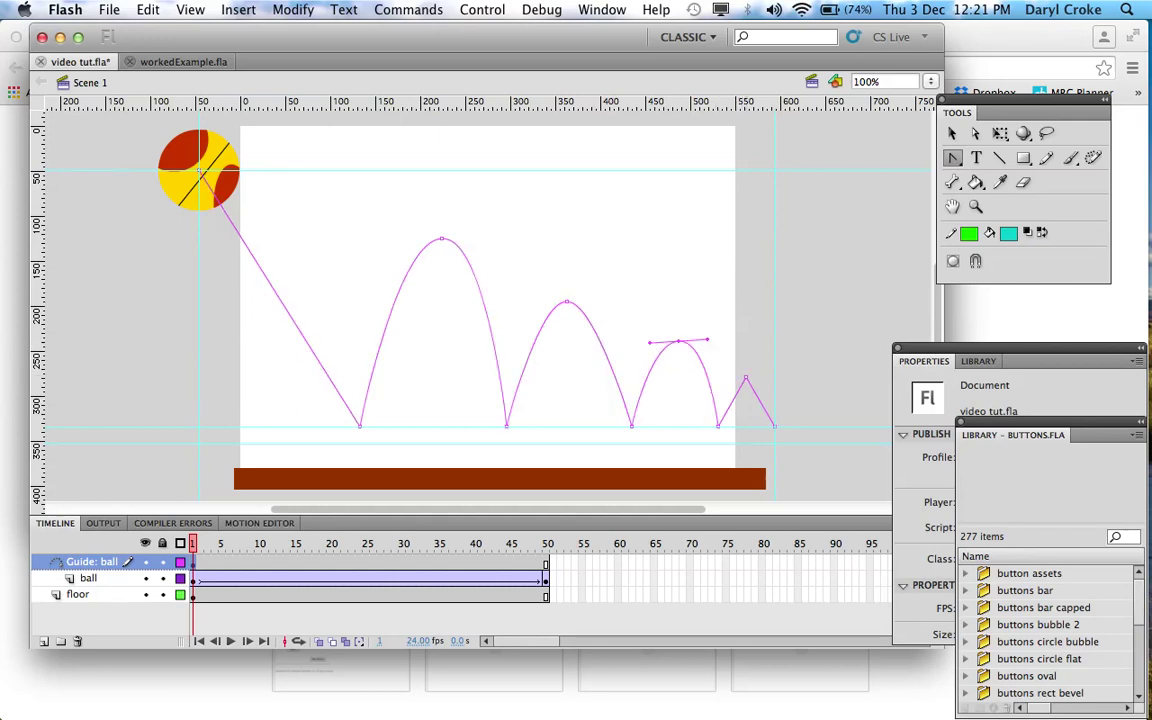
{"action": "left_click_drag", "start_coordinate": [745, 377], "coordinate": [730, 376]}
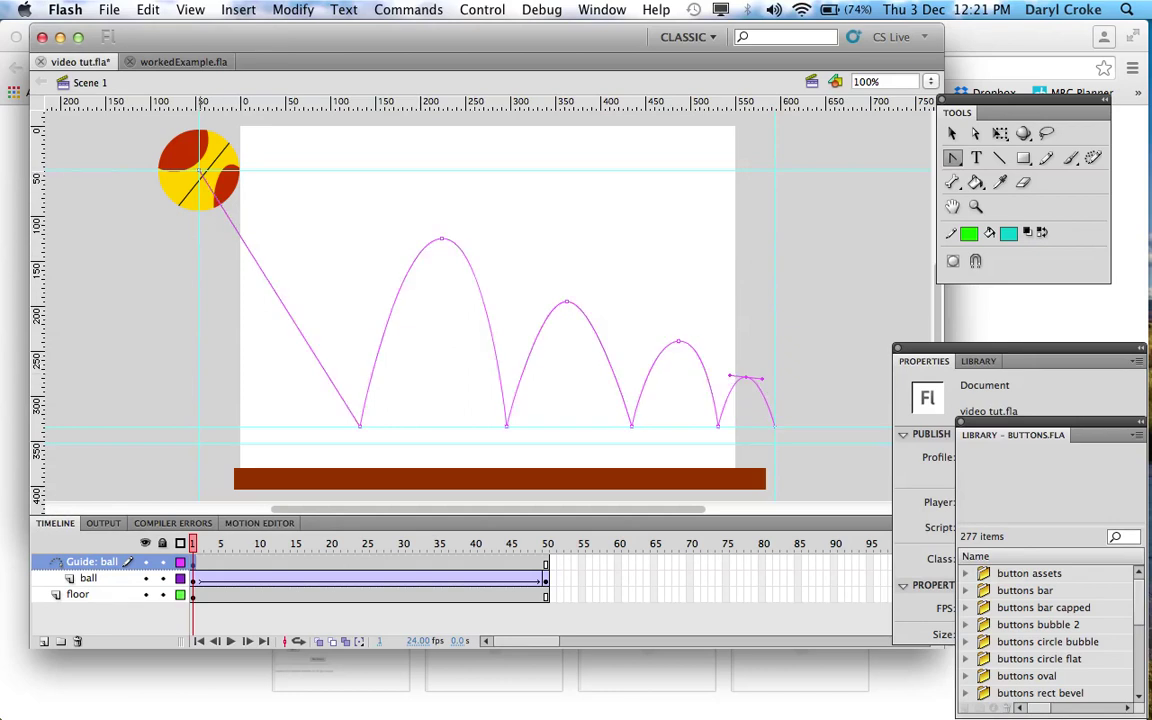
{"action": "left_click_drag", "start_coordinate": [199, 171], "coordinate": [128, 177]}
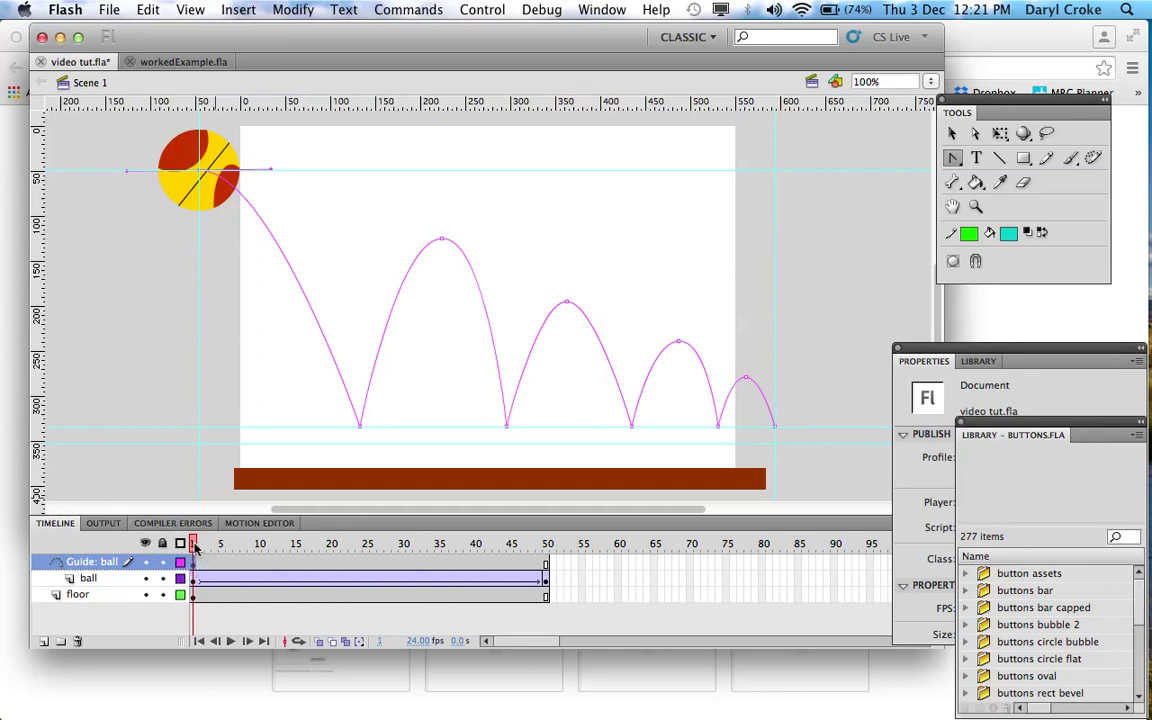
Step: Move the ball onto the end of the guide path at frame 50 and onto the curve near its start at frame 1
{"action": "left_click_drag", "start_coordinate": [195, 545], "coordinate": [546, 585]}
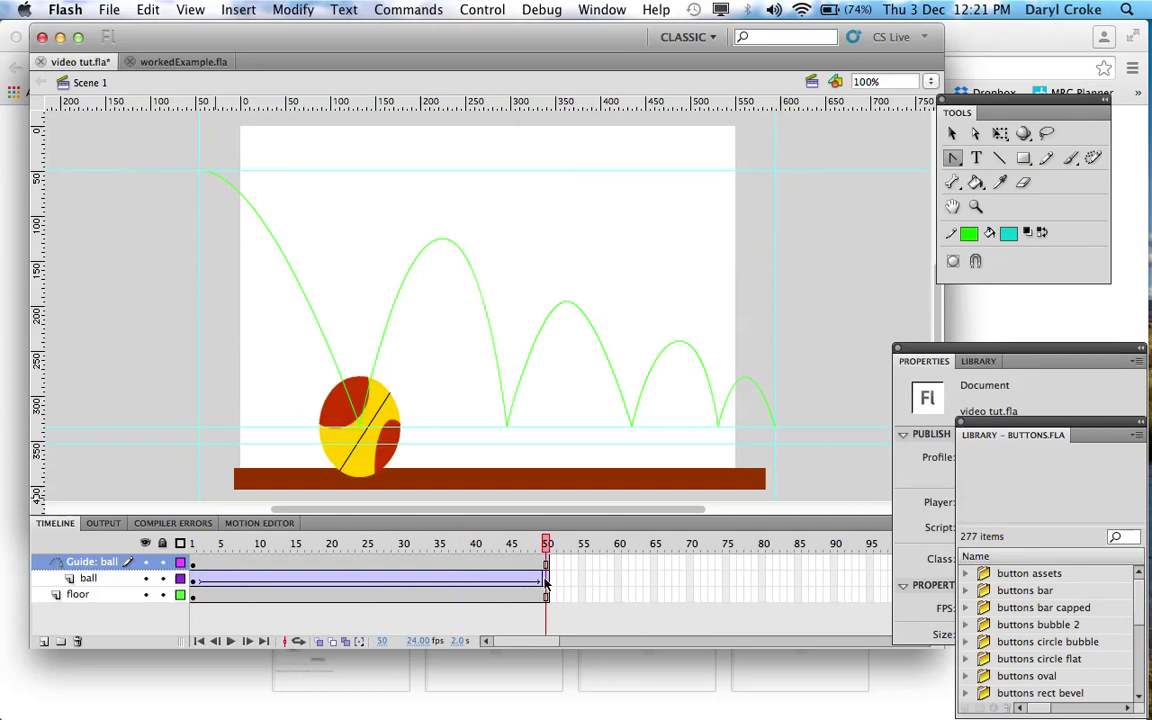
{"action": "left_click", "coordinate": [546, 584]}
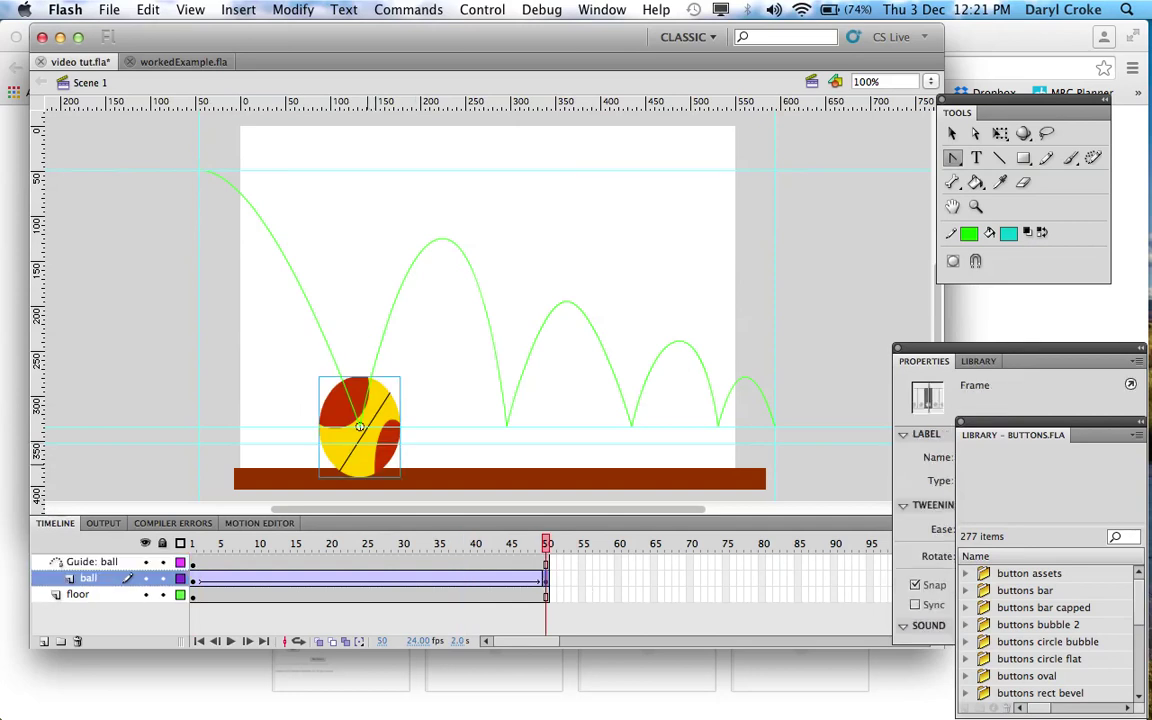
{"action": "left_click", "coordinate": [952, 133]}
{"action": "left_click", "coordinate": [337, 385]}
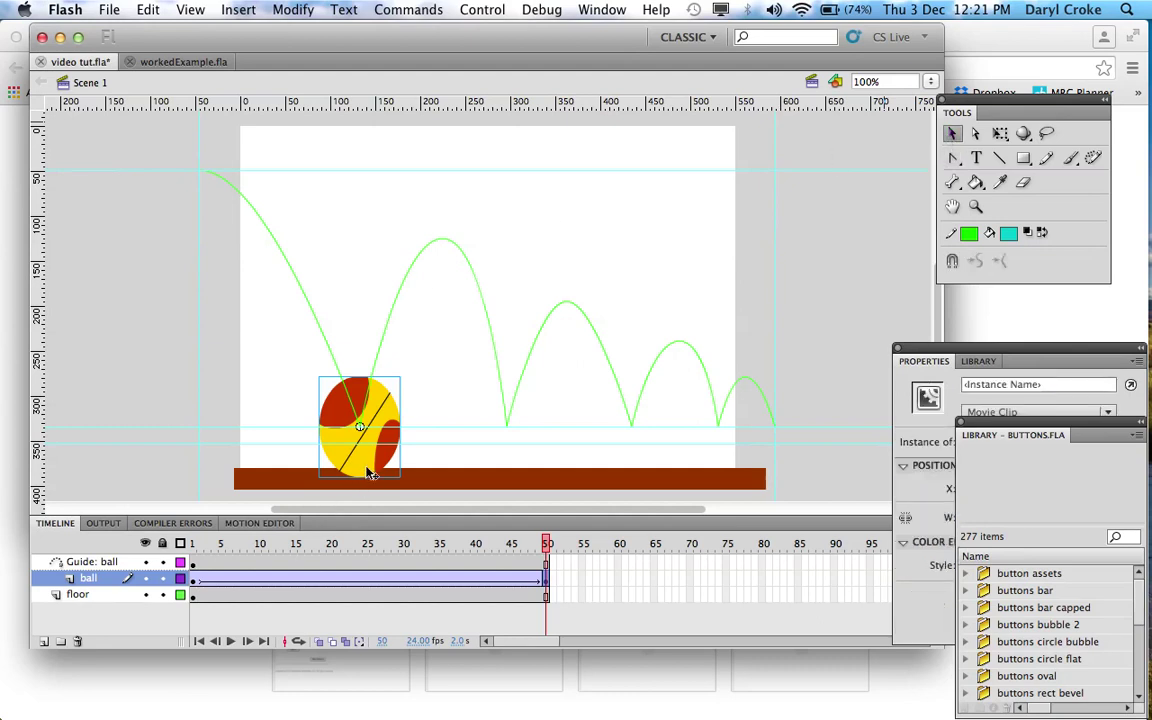
{"action": "left_click_drag", "start_coordinate": [370, 472], "coordinate": [787, 465]}
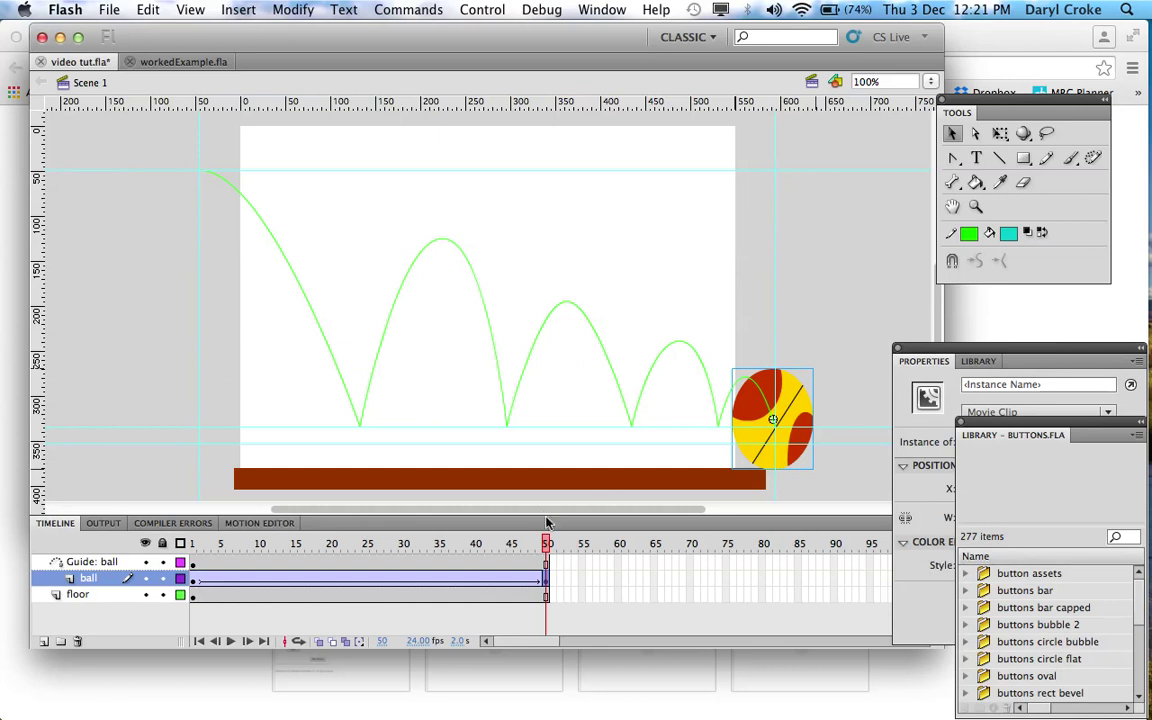
{"action": "left_click_drag", "start_coordinate": [546, 543], "coordinate": [180, 516]}
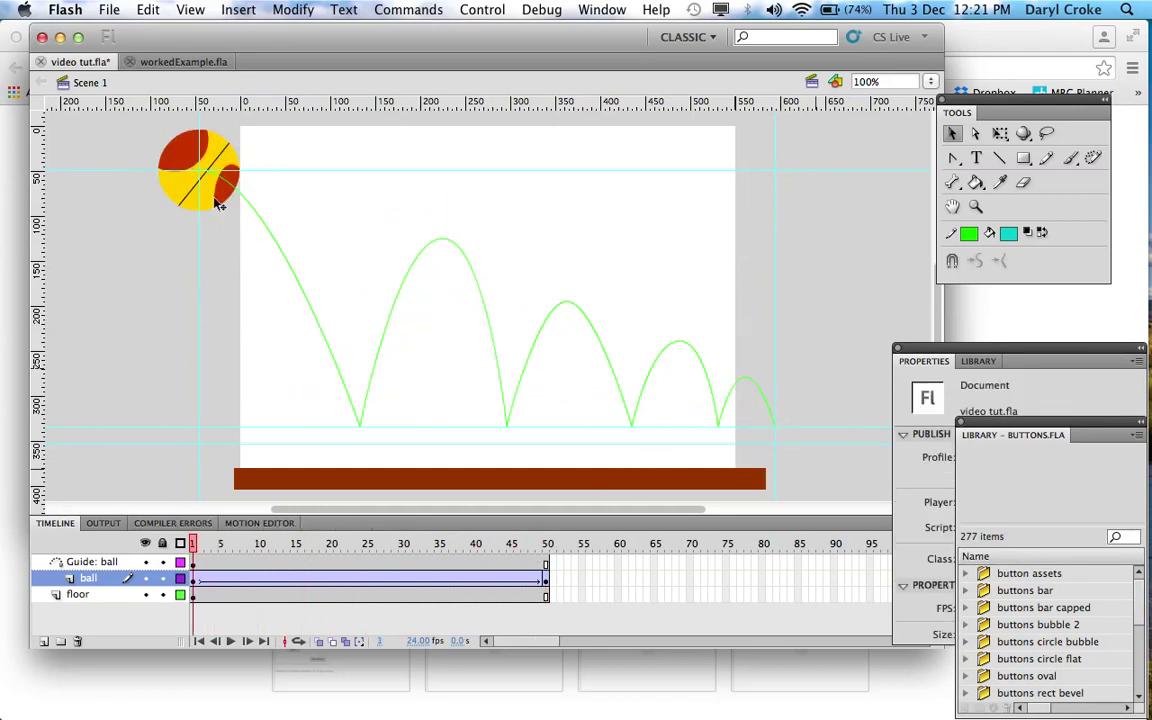
{"action": "mouse_move", "coordinate": [215, 203]}
{"action": "left_mouse_down"}
{"action": "mouse_move", "coordinate": [242, 213]}
{"action": "mouse_move", "coordinate": [229, 207]}
{"action": "left_mouse_up"}
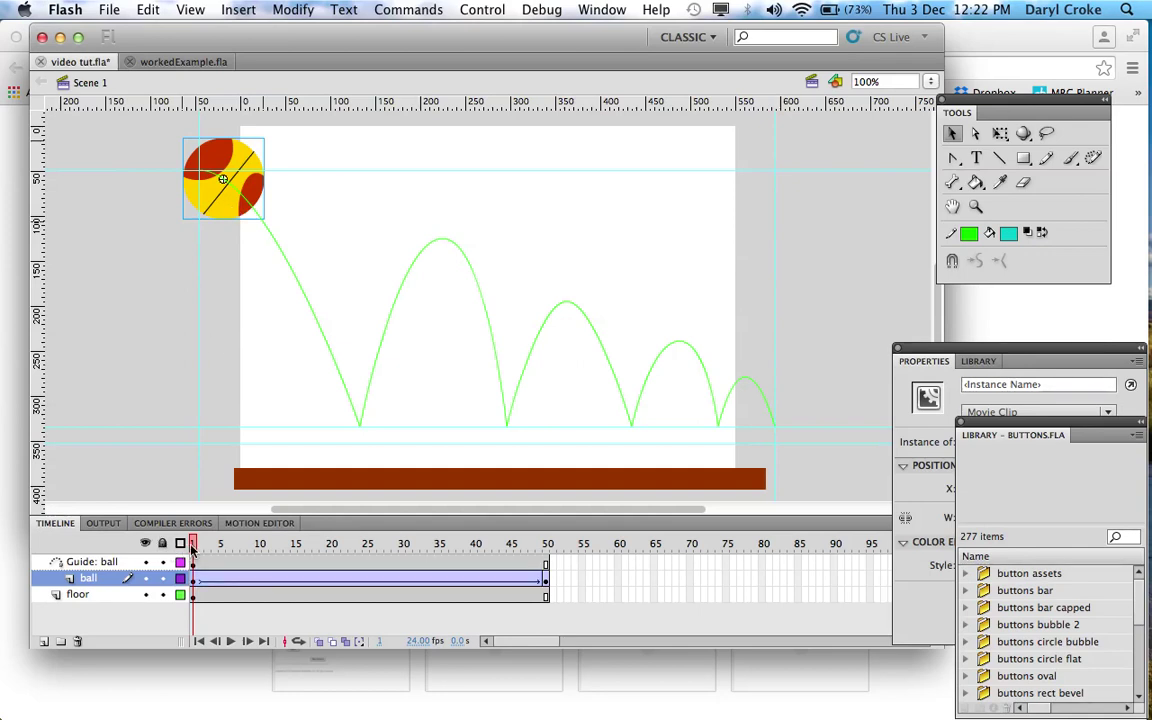
Step: Play the animation through to frame 50 and nudge the ball's centre closer to the end of the guide path
{"action": "key", "text": "Return"}
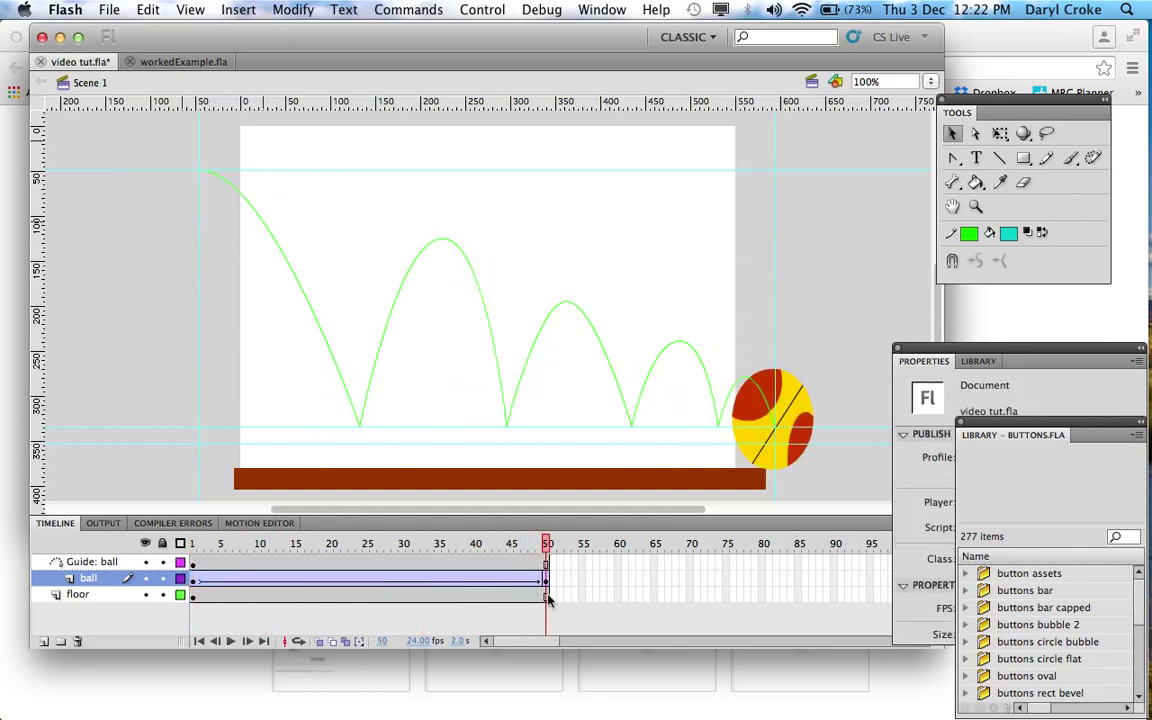
{"action": "left_click", "coordinate": [797, 425]}
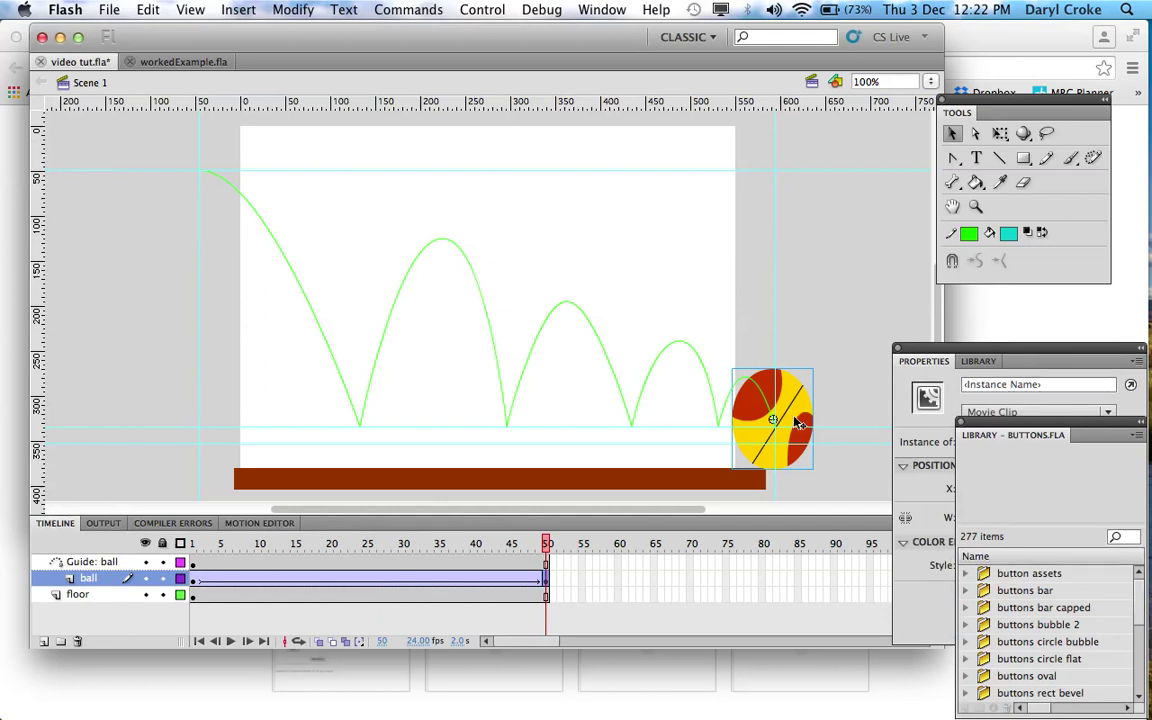
{"action": "left_click", "coordinate": [795, 423]}
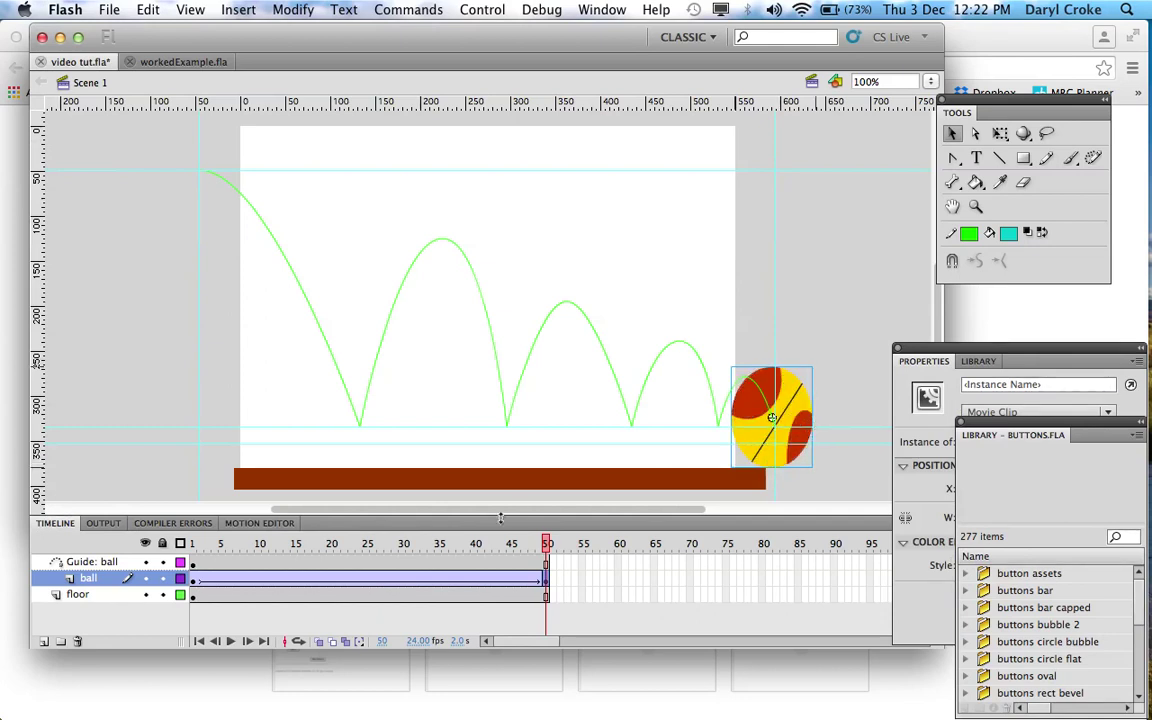
Step: Replay the ball's motion from frame 1 to check how it follows the guide path, and return to frame 1
{"action": "left_click_drag", "start_coordinate": [547, 546], "coordinate": [186, 537]}
{"action": "key", "text": "Return"}
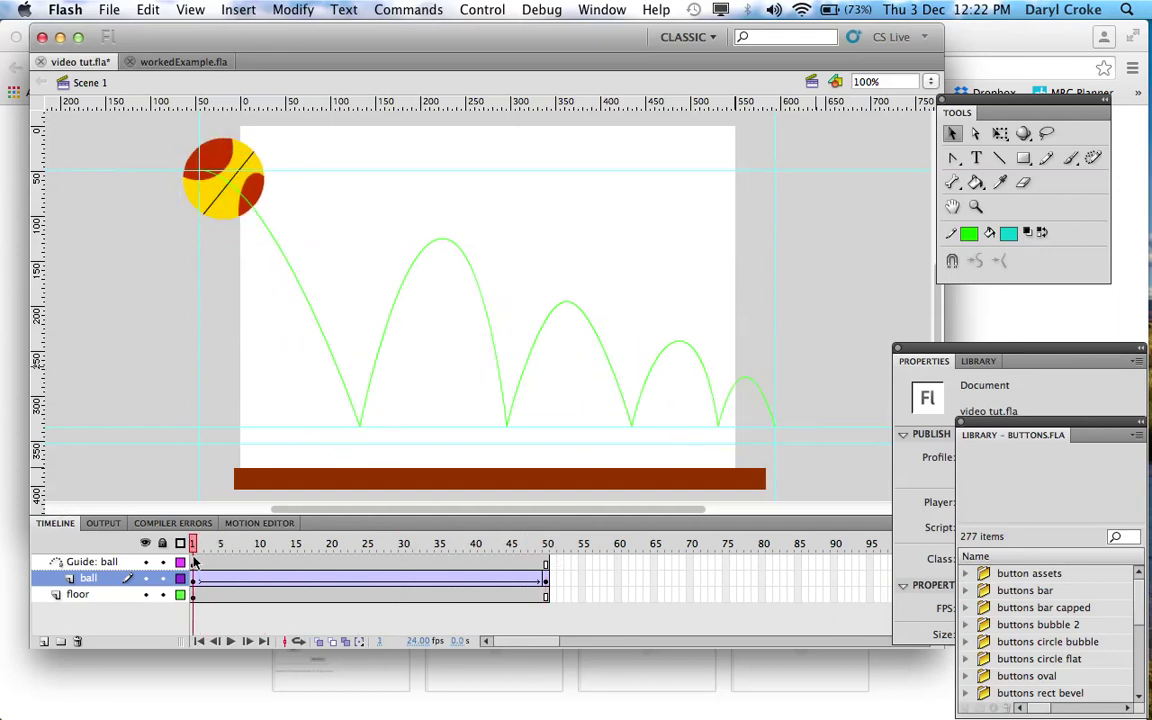
{"action": "mouse_move", "coordinate": [195, 545]}
{"action": "left_mouse_down"}
{"action": "mouse_move", "coordinate": [540, 558]}
{"action": "mouse_move", "coordinate": [192, 548]}
{"action": "left_mouse_up"}
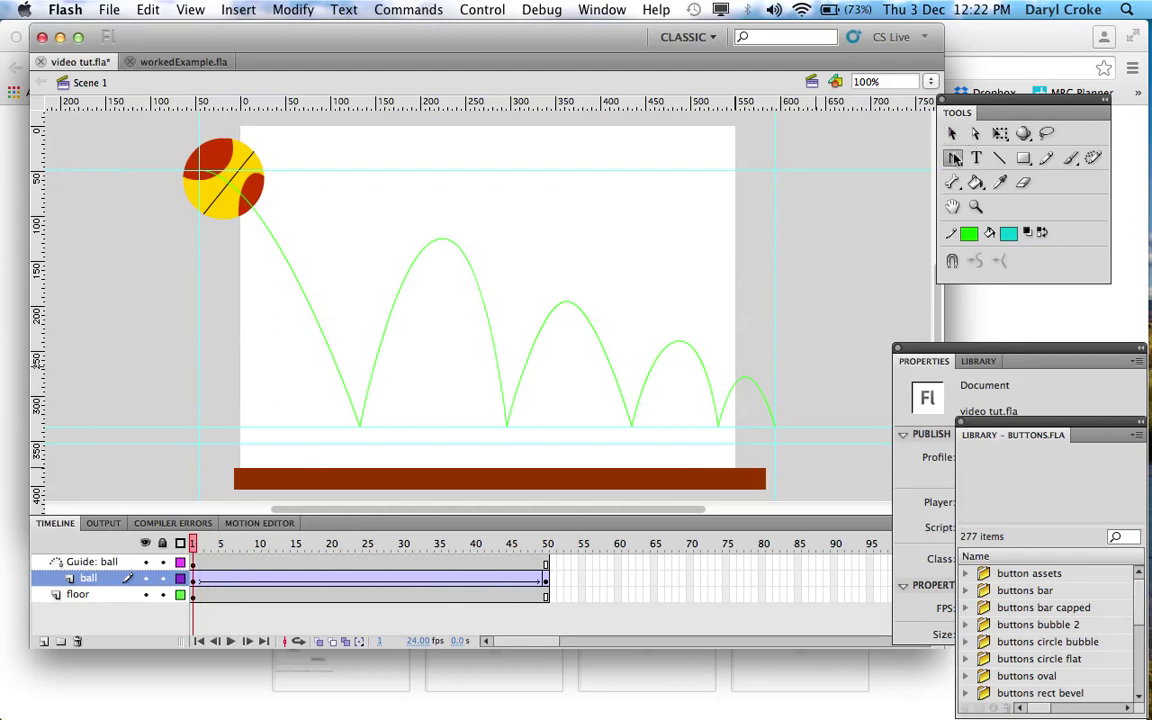
Step: Reposition the ball slightly at frame 1 with the Selection tool to align its centre with the start of the guide path
{"action": "left_click_drag", "start_coordinate": [953, 158], "coordinate": [778, 152]}
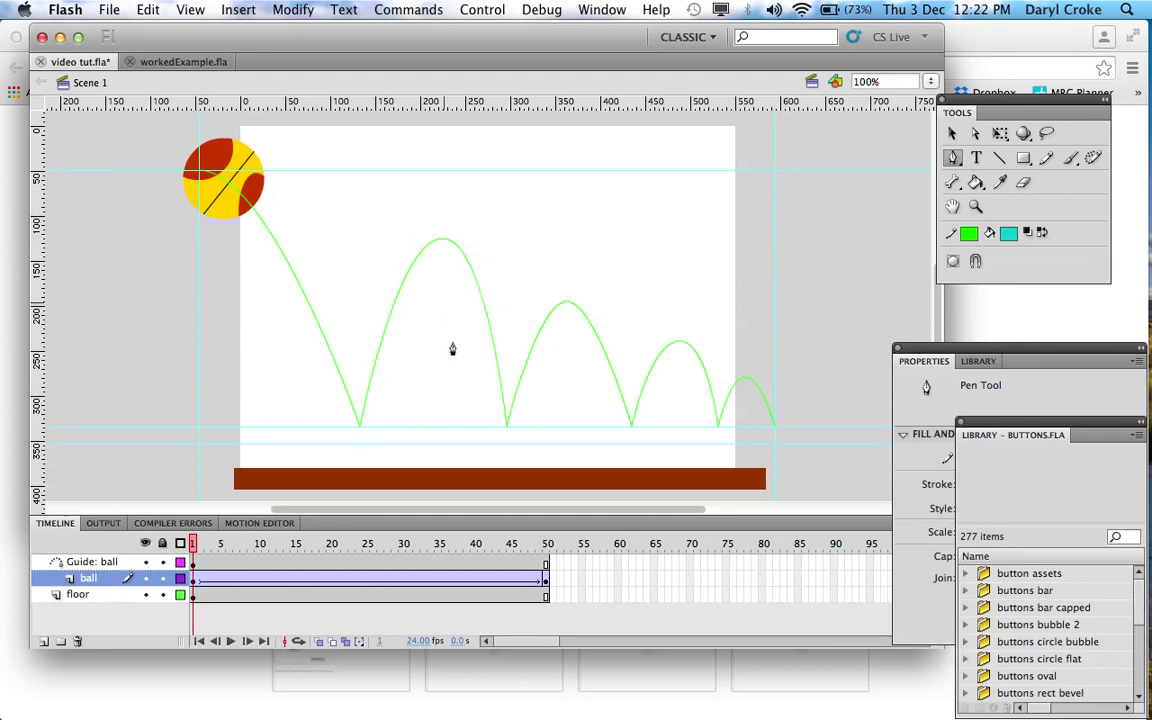
{"action": "mouse_move", "coordinate": [953, 158]}
{"action": "left_mouse_down"}
{"action": "mouse_move", "coordinate": [860, 150]}
{"action": "mouse_move", "coordinate": [905, 214]}
{"action": "mouse_move", "coordinate": [910, 200]}
{"action": "mouse_move", "coordinate": [862, 150]}
{"action": "mouse_move", "coordinate": [955, 160]}
{"action": "left_mouse_up"}
{"action": "left_click", "coordinate": [951, 135]}
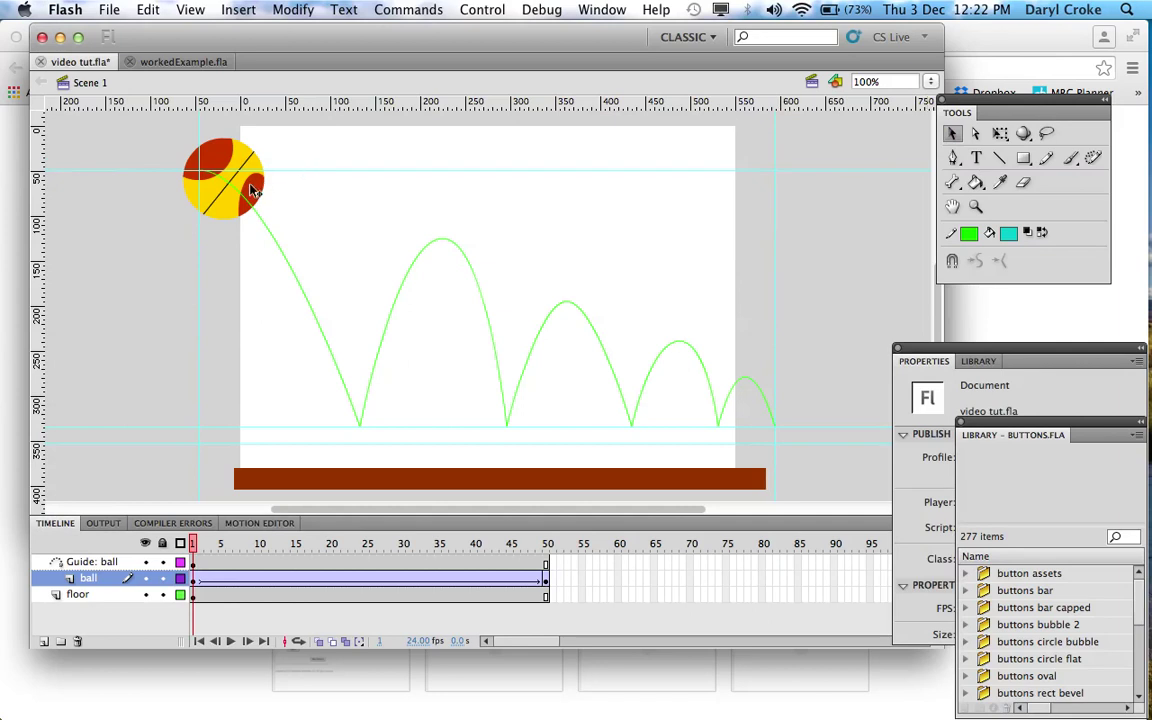
{"action": "mouse_move", "coordinate": [252, 185]}
{"action": "left_mouse_down"}
{"action": "mouse_move", "coordinate": [318, 228]}
{"action": "mouse_move", "coordinate": [250, 194]}
{"action": "left_mouse_up"}
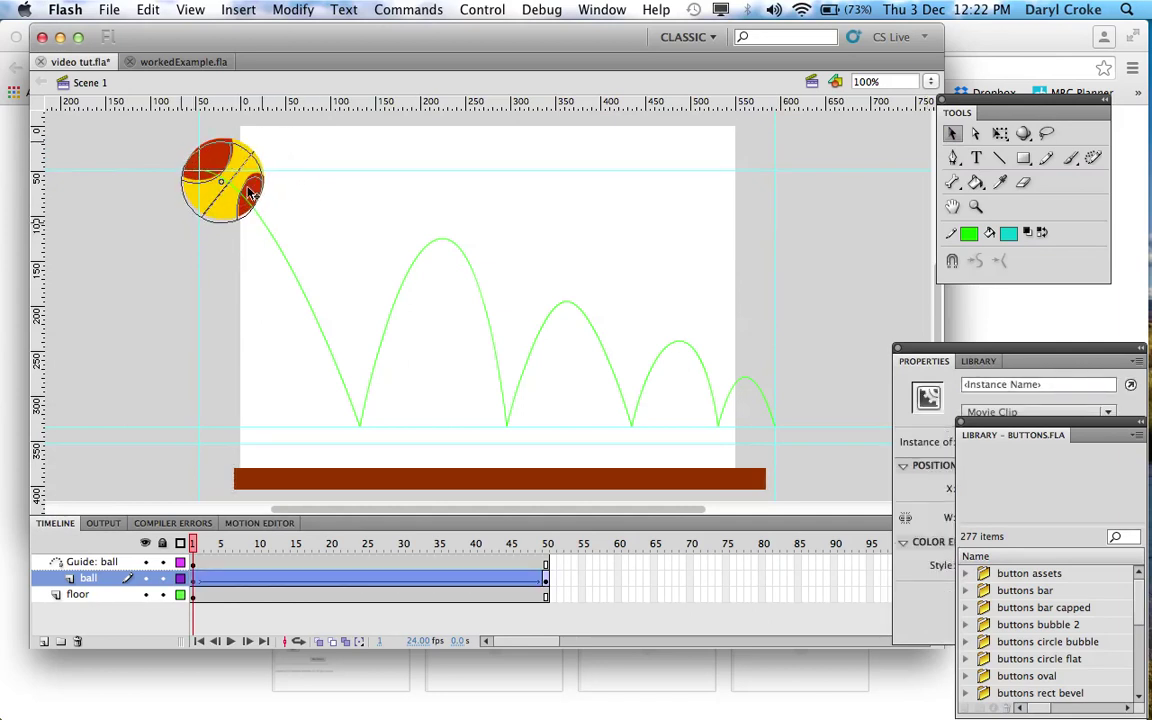